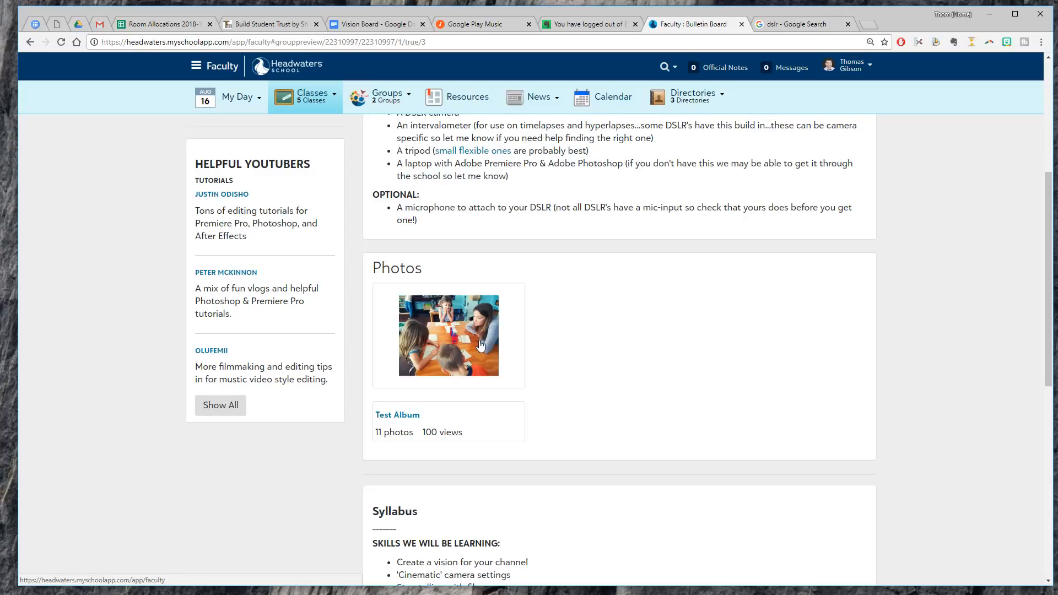
# Leave the YouTube Video Production preview for the bulletin board layout editor and remove the Photos section
pyautogui.scroll(3, 481, 346)
pyautogui.scroll(-3, 433, 273)
pyautogui.scroll(5, 486, 359)
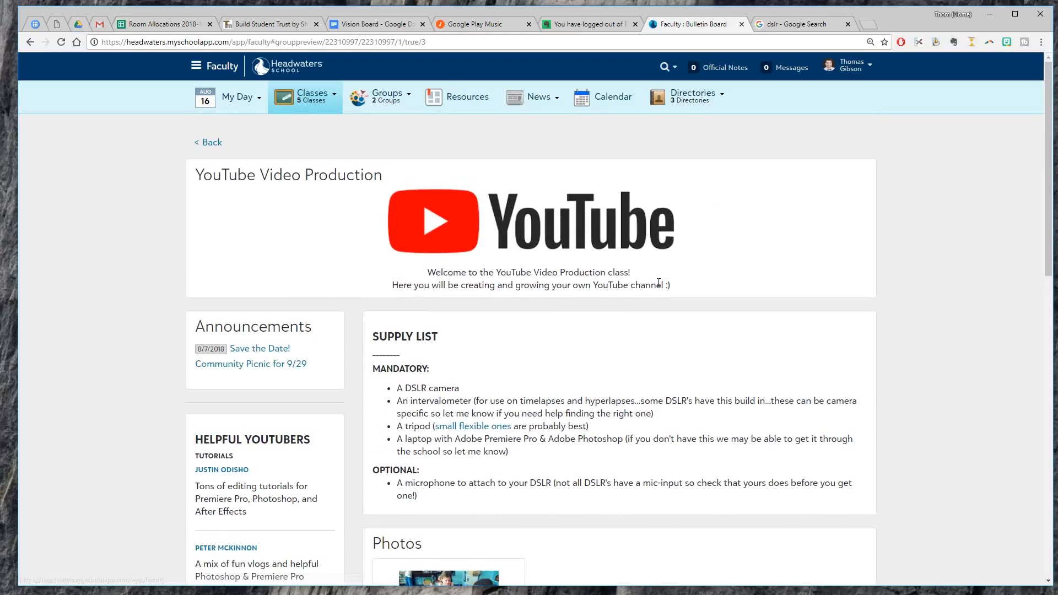
pyautogui.click(212, 142)
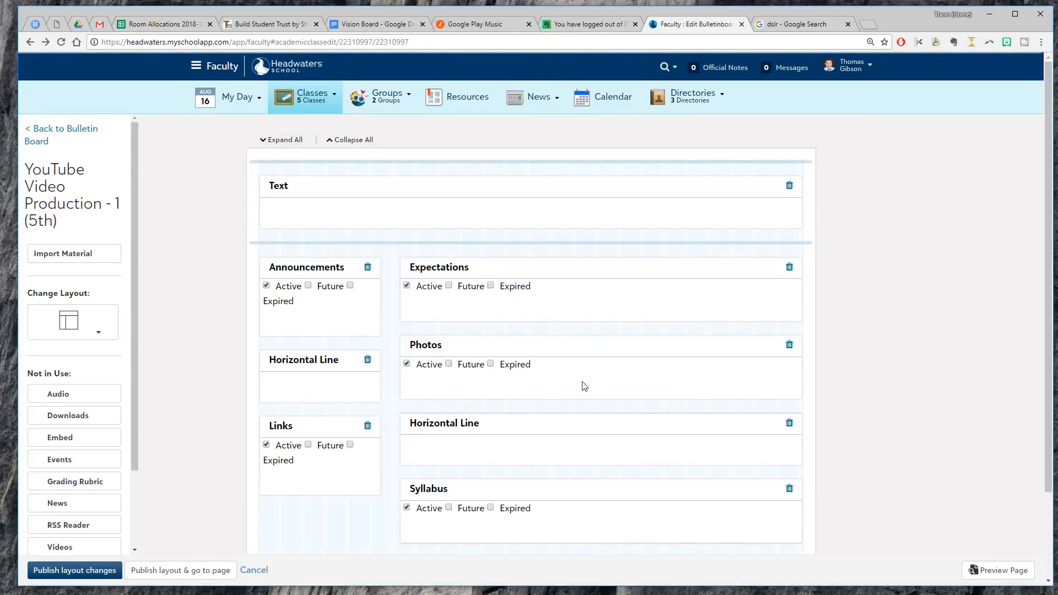
pyautogui.scroll(-2, 581, 383)
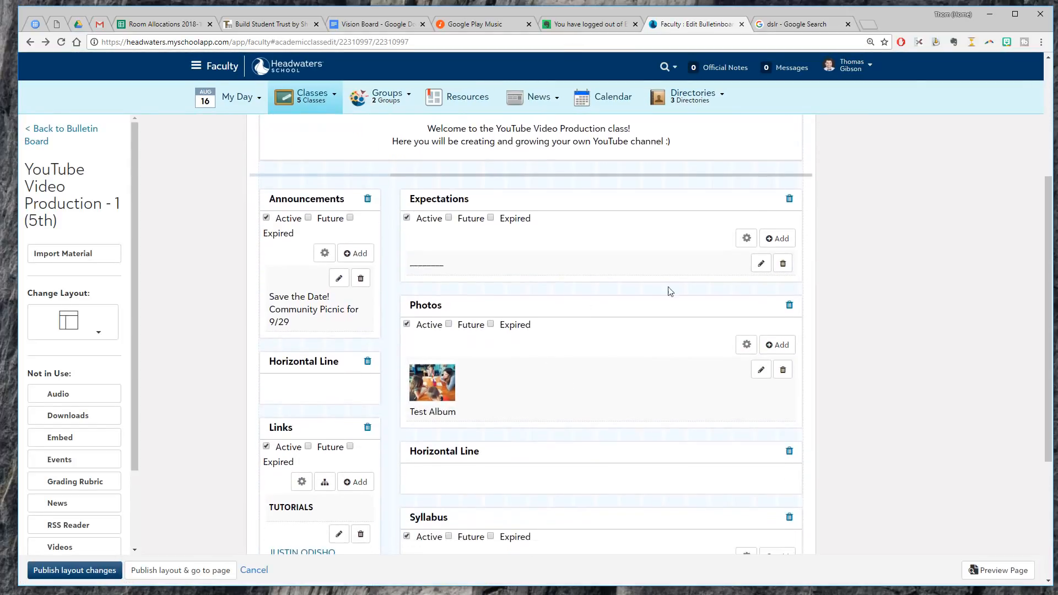
pyautogui.click(782, 369)
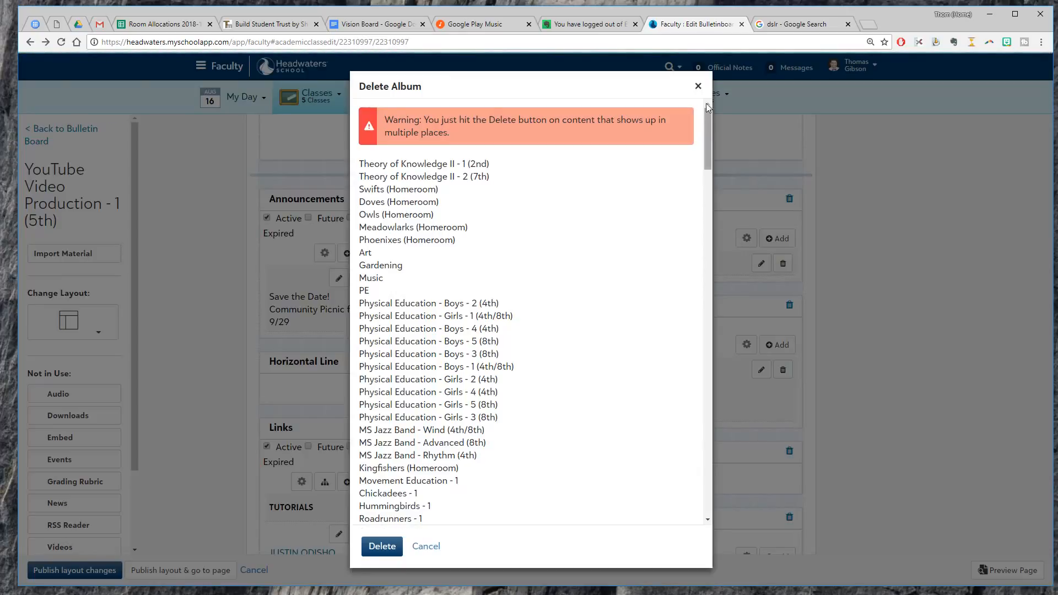
pyautogui.click(698, 87)
pyautogui.click(789, 306)
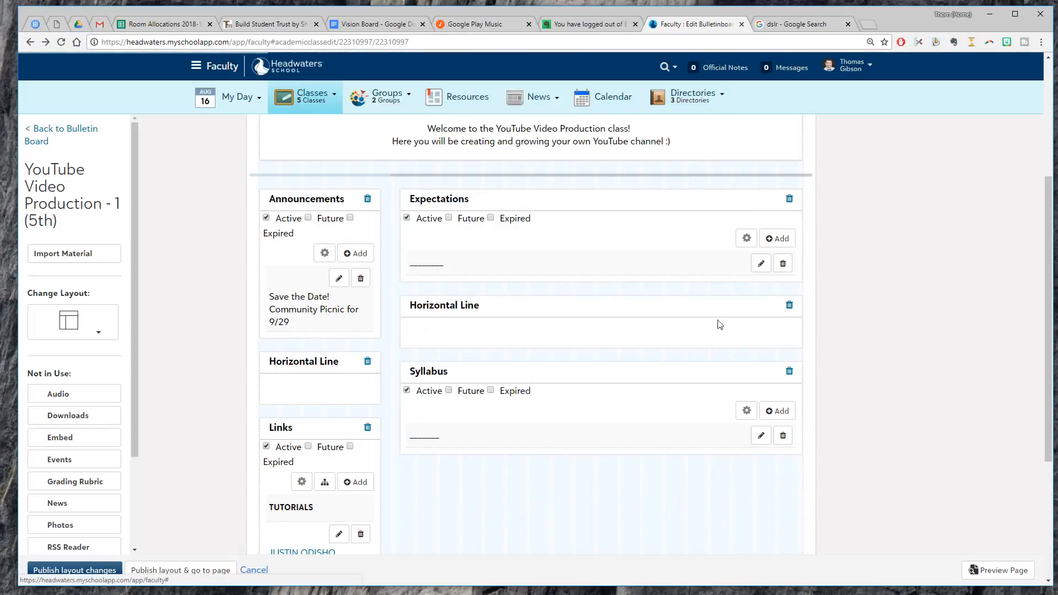
# Open the existing Expectations entry for editing and look through its description, attachment and publish settings
pyautogui.scroll(4, 461, 236)
pyautogui.scroll(-2, 462, 237)
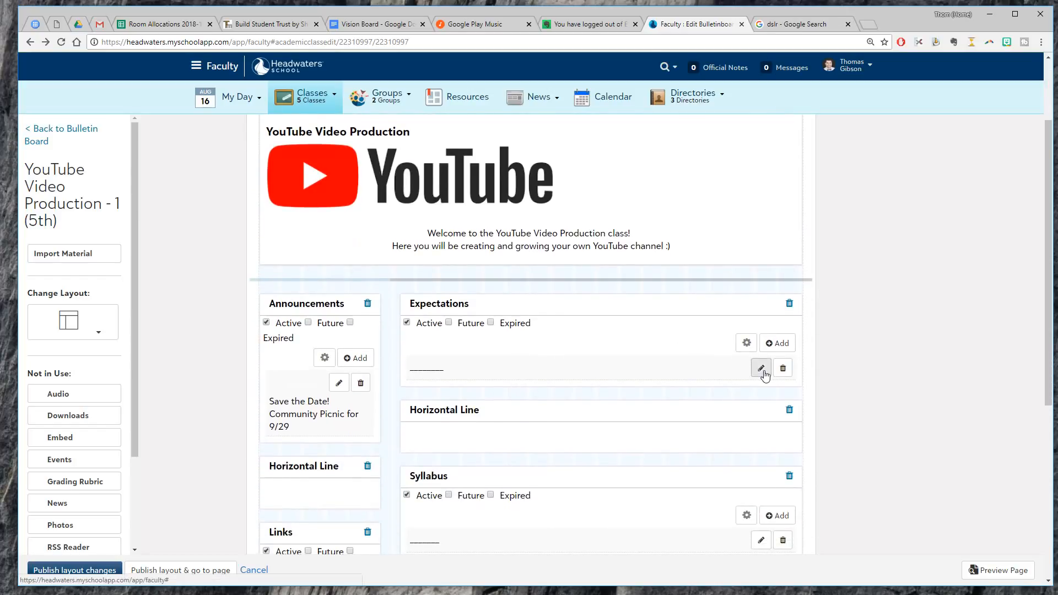
pyautogui.click(762, 369)
pyautogui.scroll(-5, 470, 270)
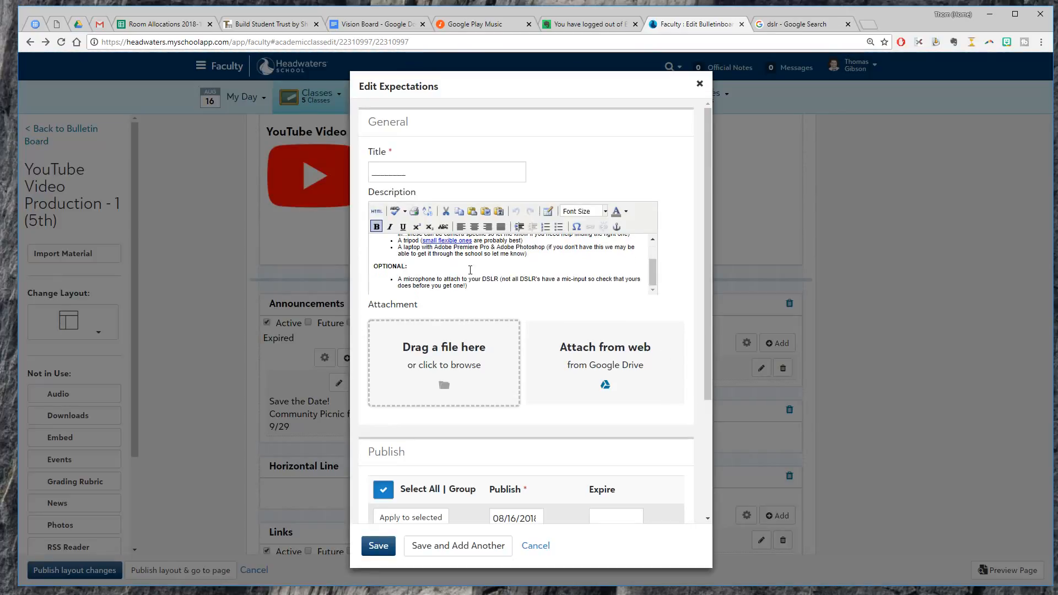
pyautogui.scroll(-3, 463, 309)
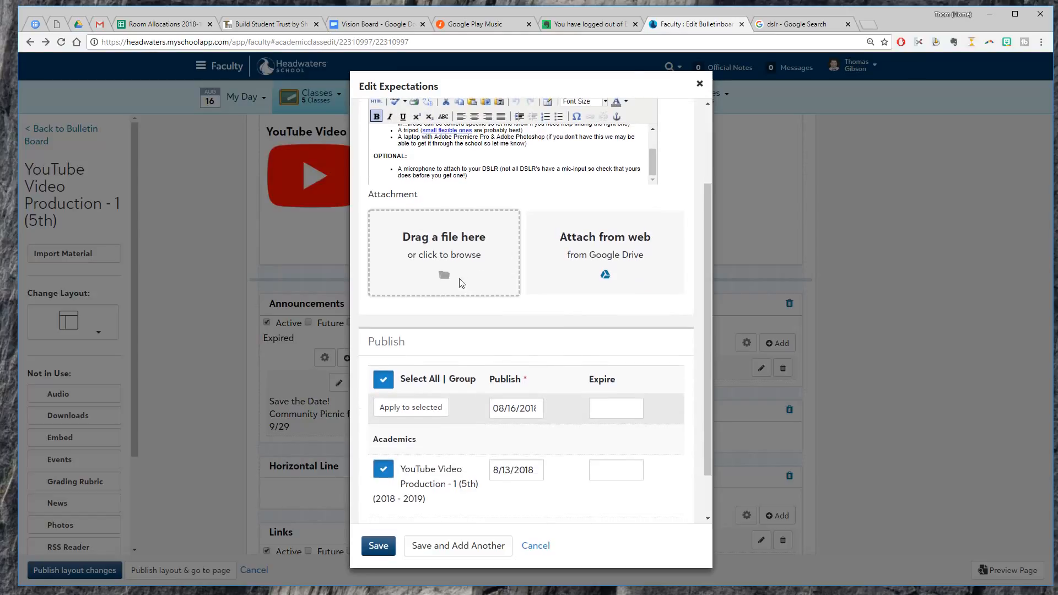
pyautogui.scroll(3, 576, 270)
pyautogui.scroll(3, 444, 265)
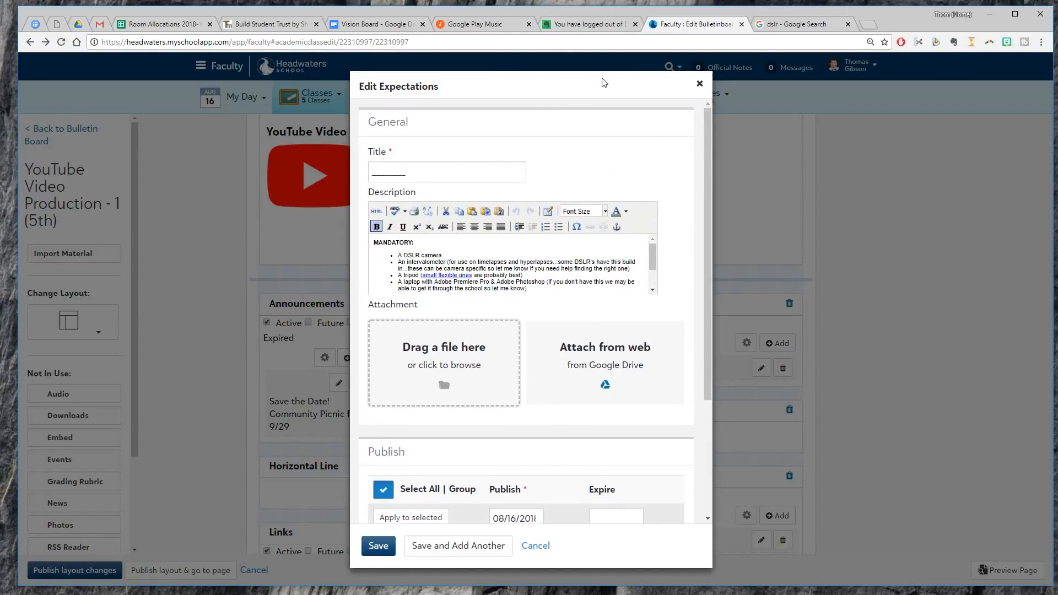
# Switch to the Google image results for dslr and limit them to icon-size images
pyautogui.click(782, 24)
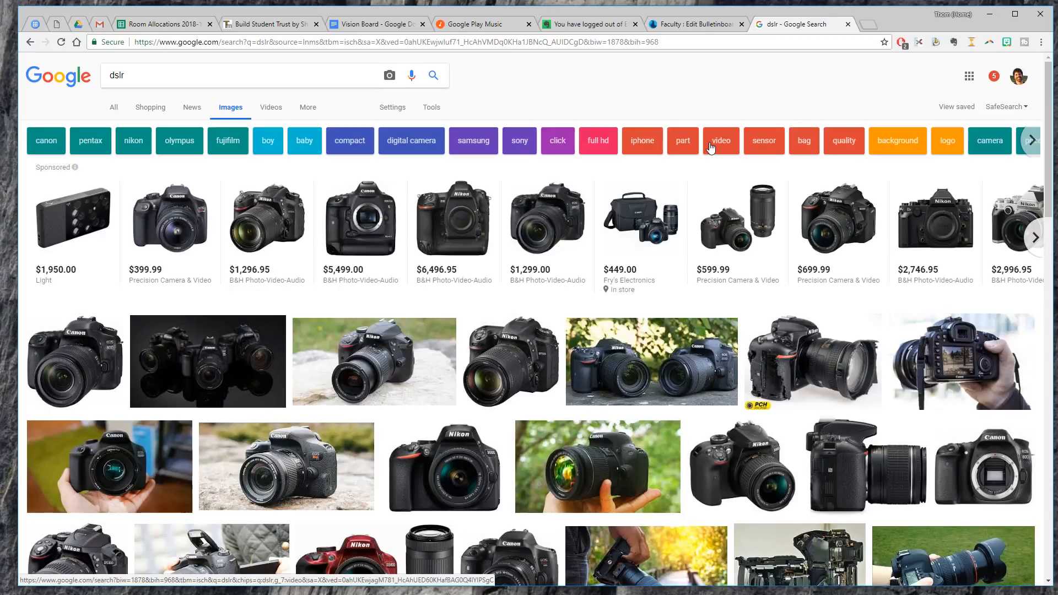
pyautogui.scroll(-1, 537, 428)
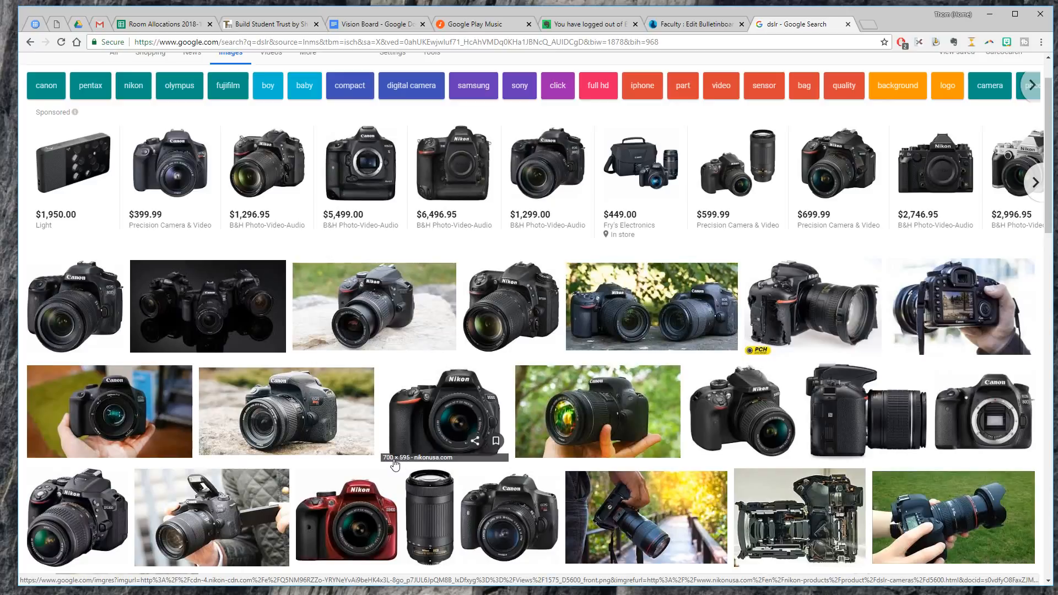
pyautogui.scroll(1, 580, 300)
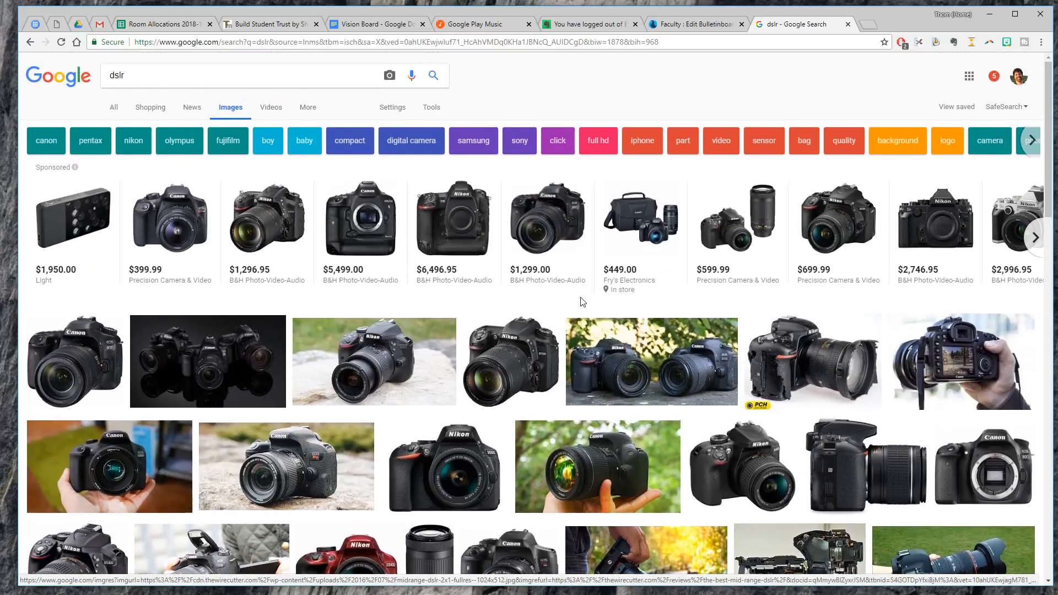
pyautogui.click(688, 25)
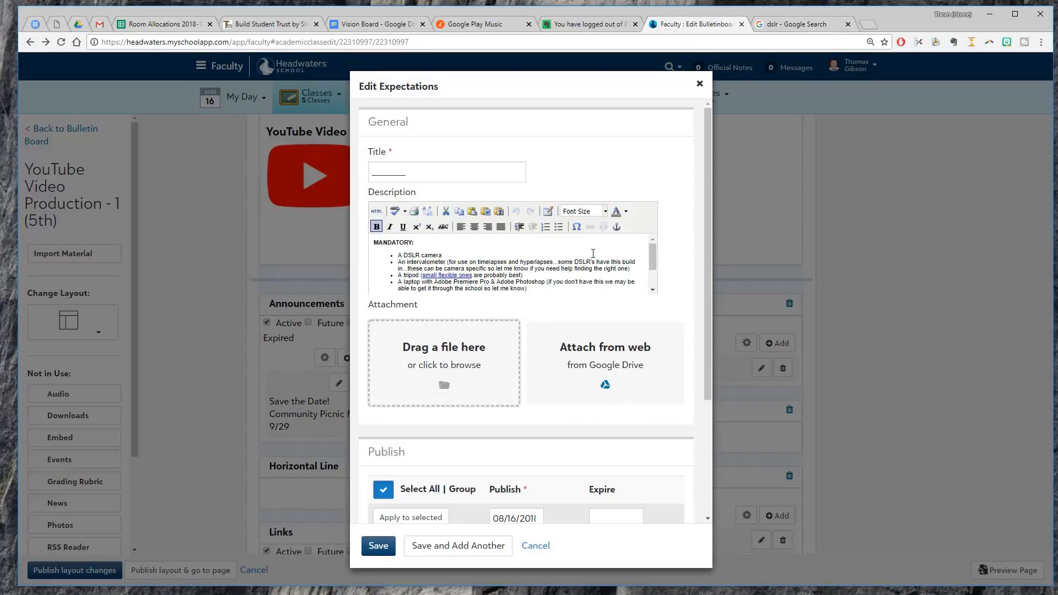
pyautogui.click(768, 24)
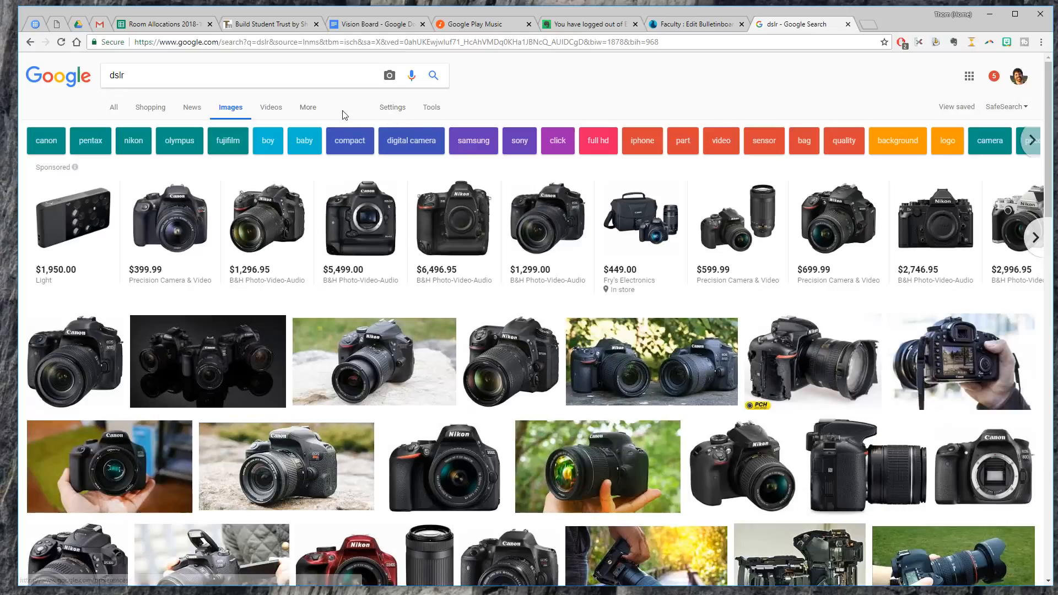
pyautogui.click(429, 110)
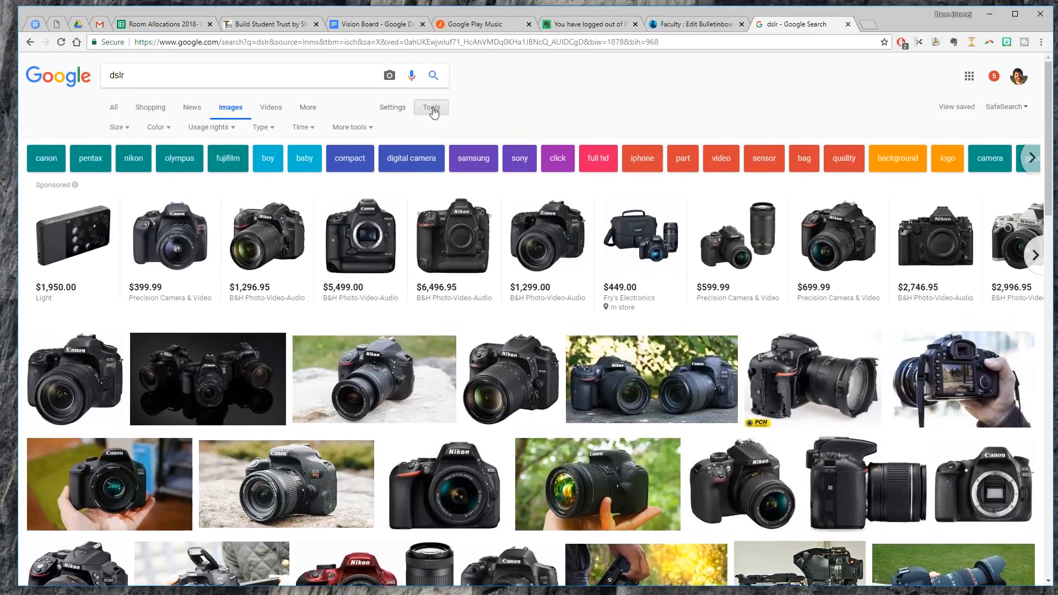
pyautogui.click(118, 127)
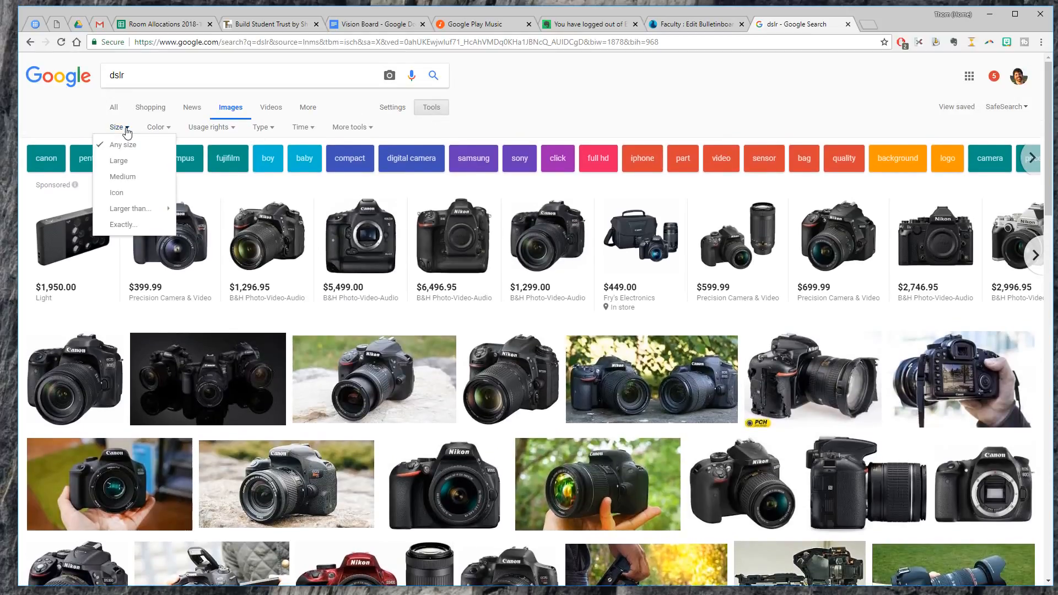
pyautogui.click(128, 198)
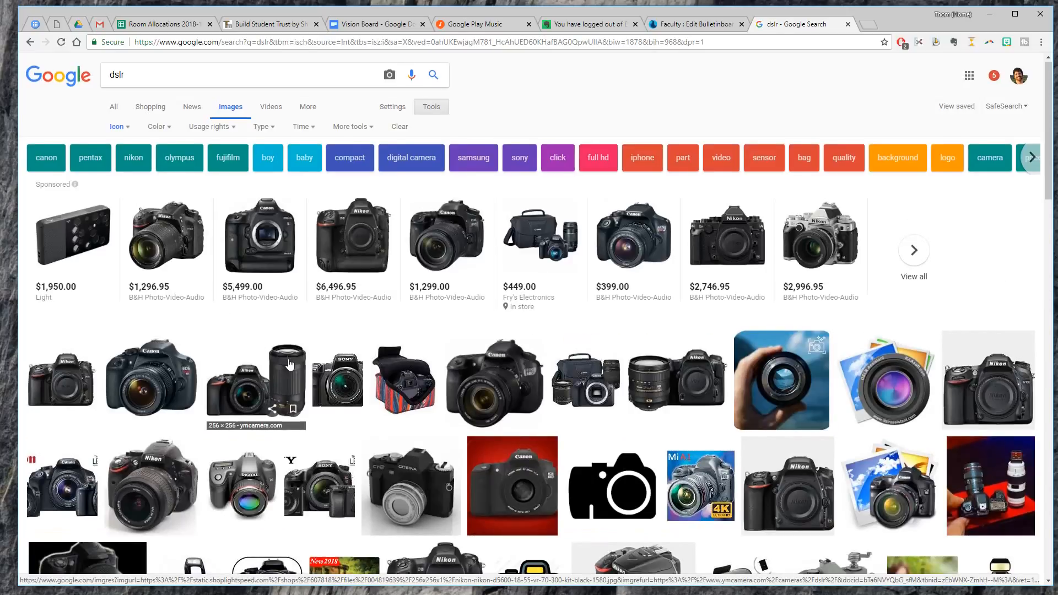
# Open the macprovideo.com Canon EOS Rebel T5 picture in the results and copy its image address
pyautogui.scroll(-2, 258, 347)
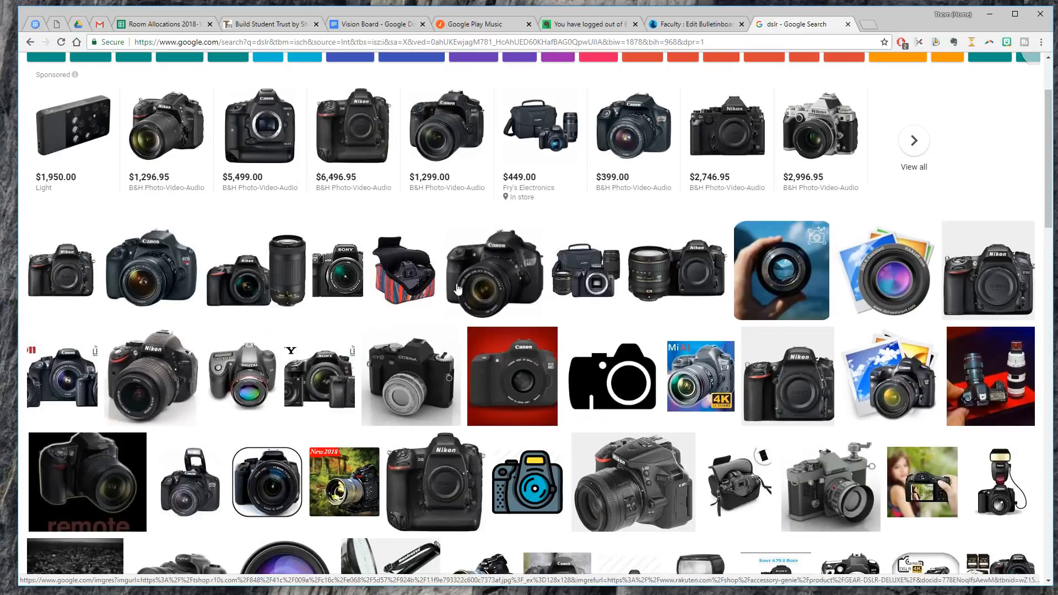
pyautogui.click(132, 279)
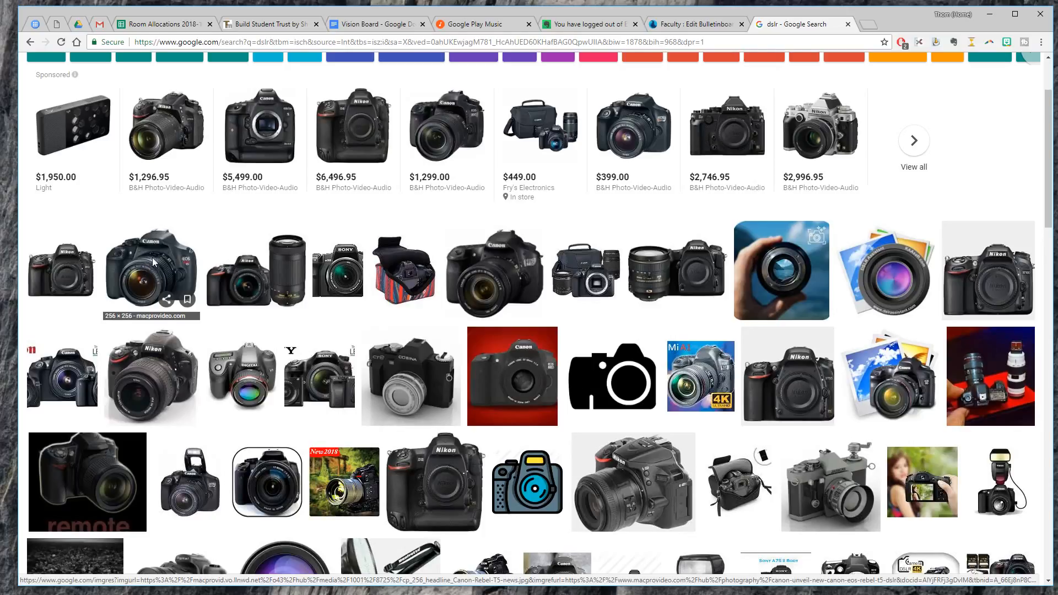
pyautogui.click(145, 280)
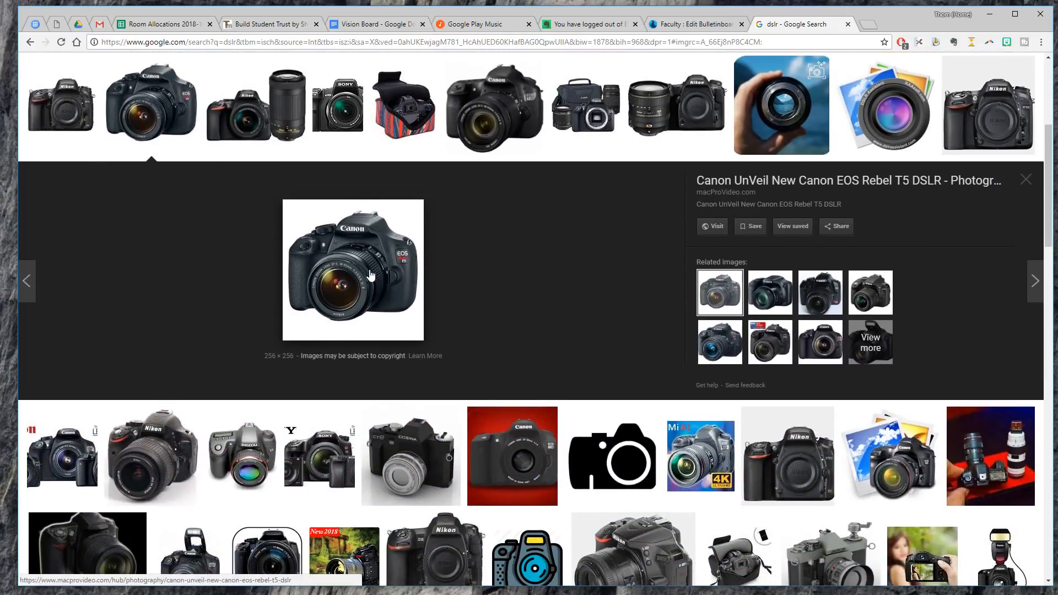
pyautogui.rightClick(370, 275)
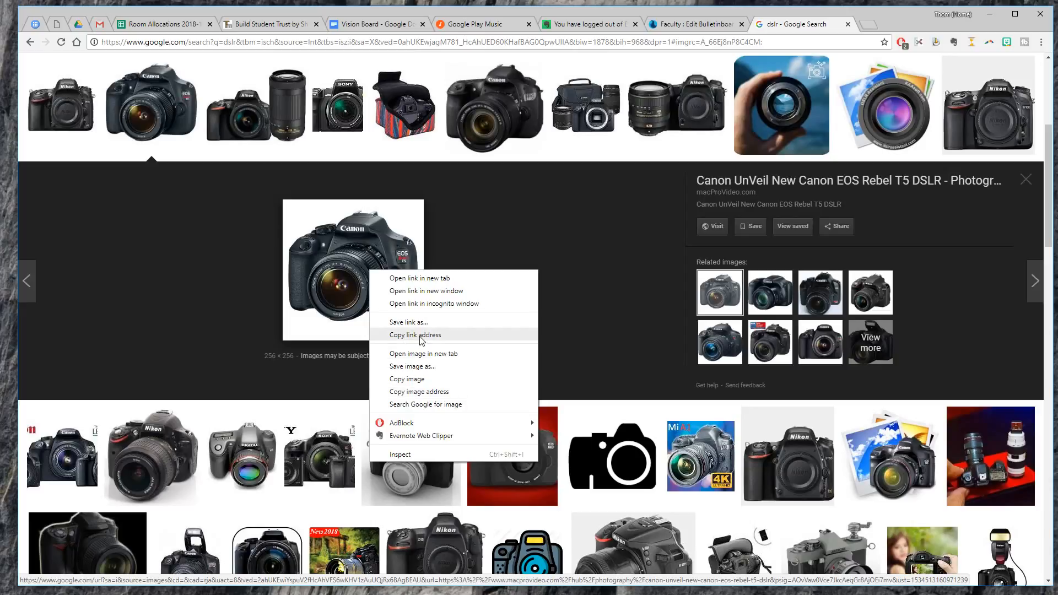
pyautogui.click(418, 392)
# Load the copied image address in a new browser tab to check that it leads directly to the camera picture
pyautogui.click(868, 25)
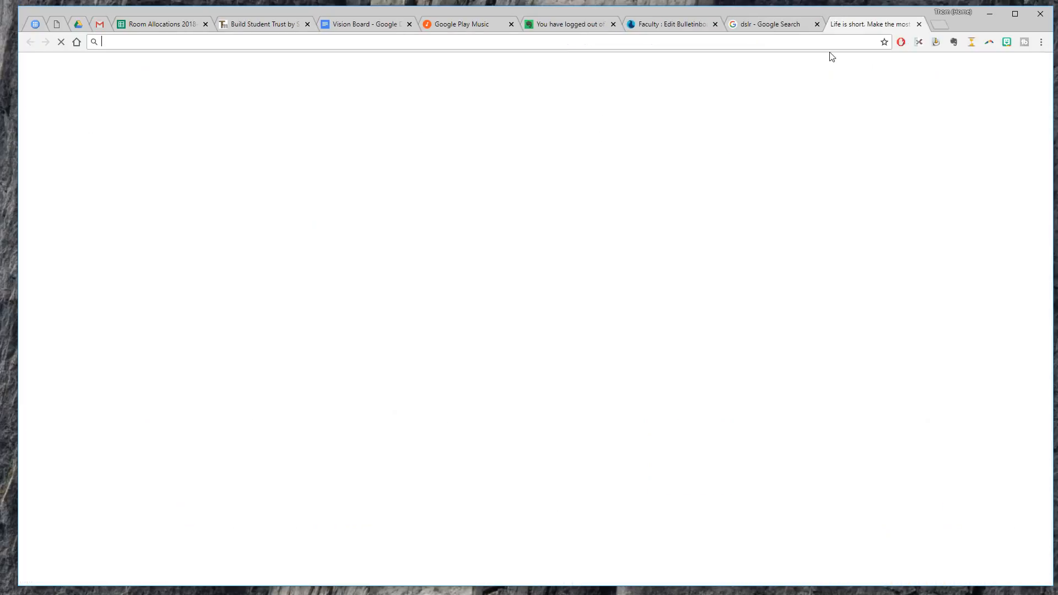
pyautogui.hotkey('ctrl', 'v')
pyautogui.press('Return')
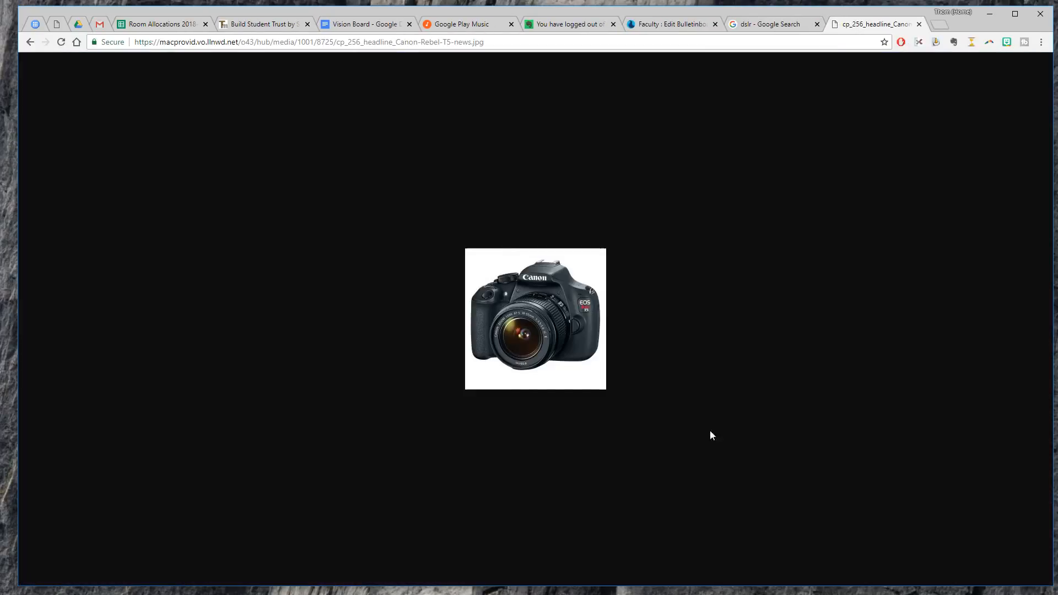
# In the Expectations description's HTML source, insert an img tag with the copied address as its src above the DSLR camera list item and apply it
pyautogui.click(666, 25)
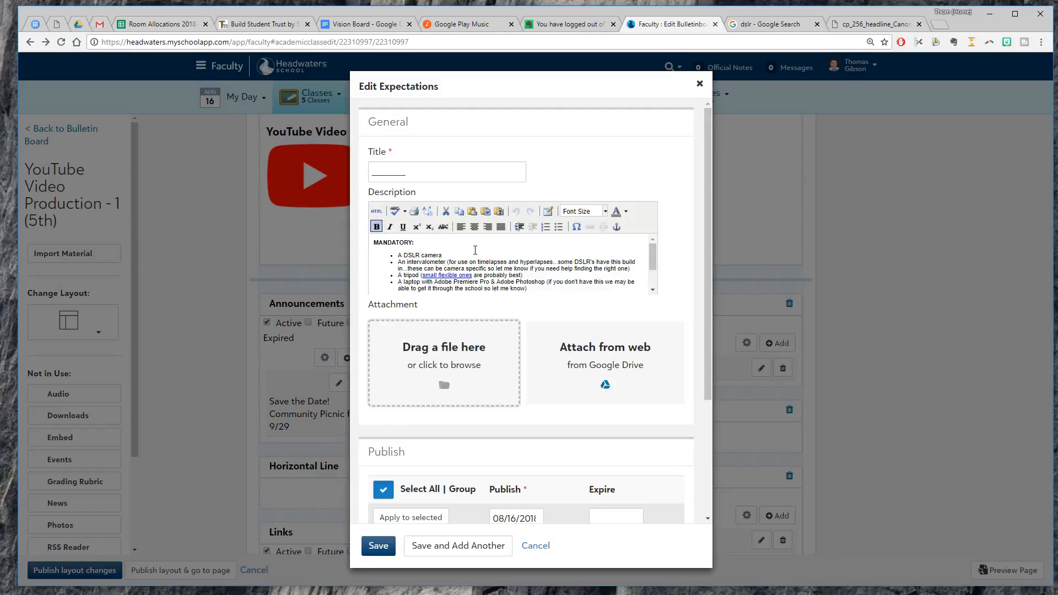
pyautogui.click(375, 211)
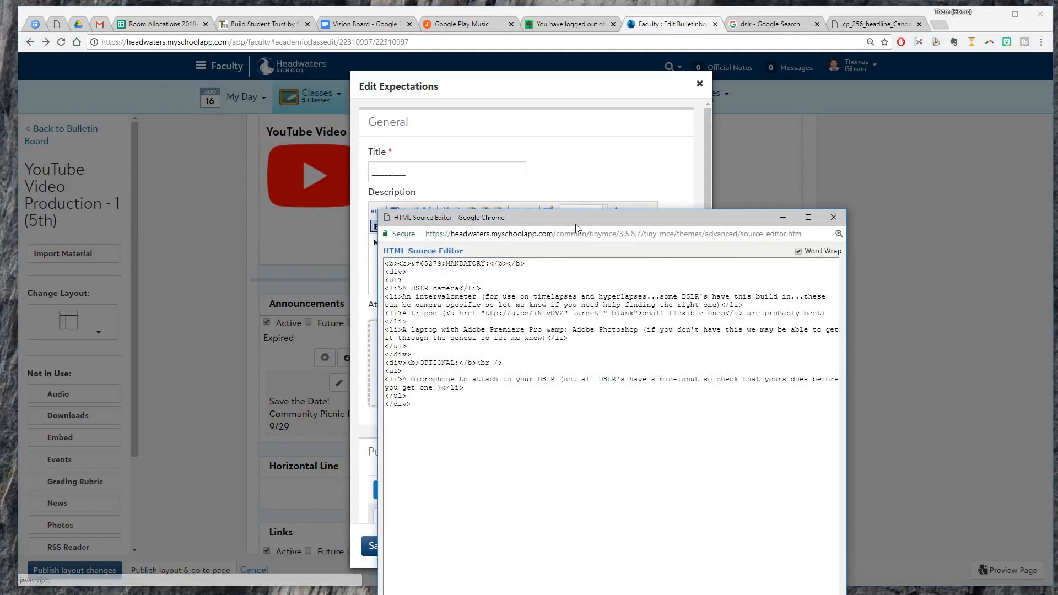
pyautogui.moveTo(575, 225); pyautogui.dragTo(470, 109)
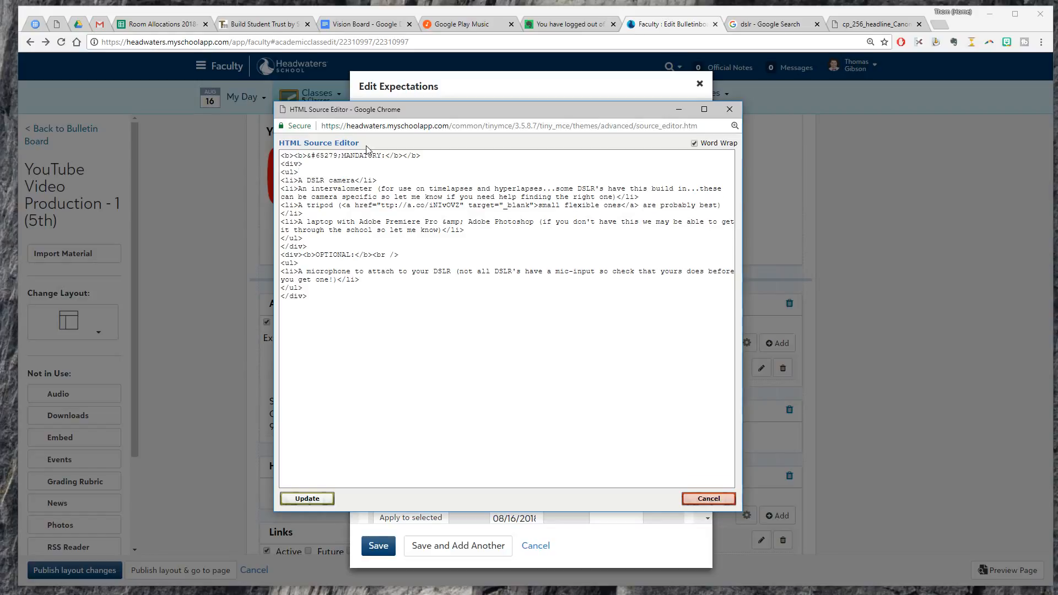
pyautogui.press('Return')
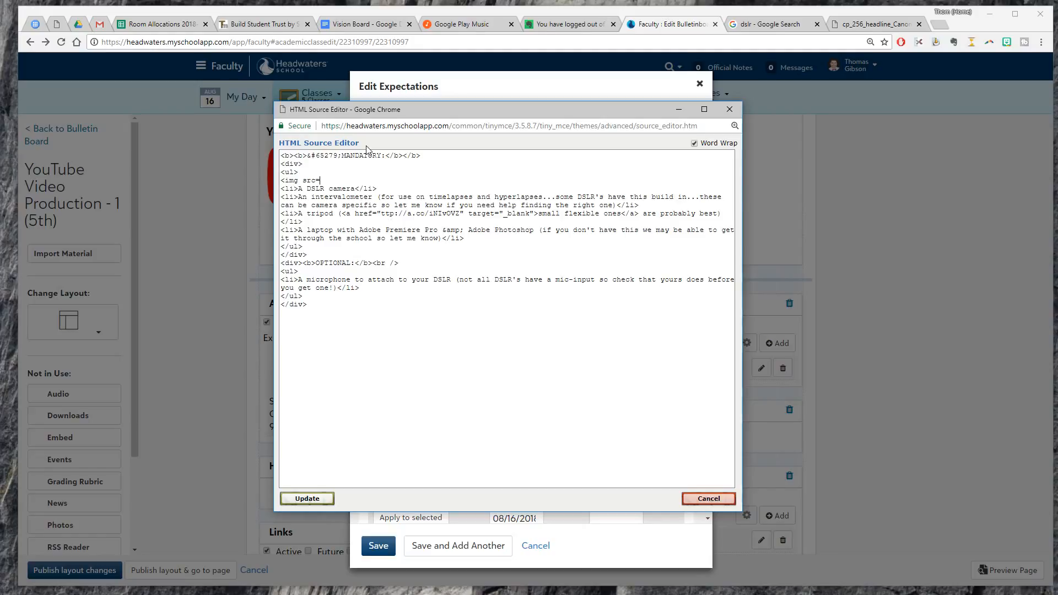
pyautogui.hotkey('ctrl', 'v')
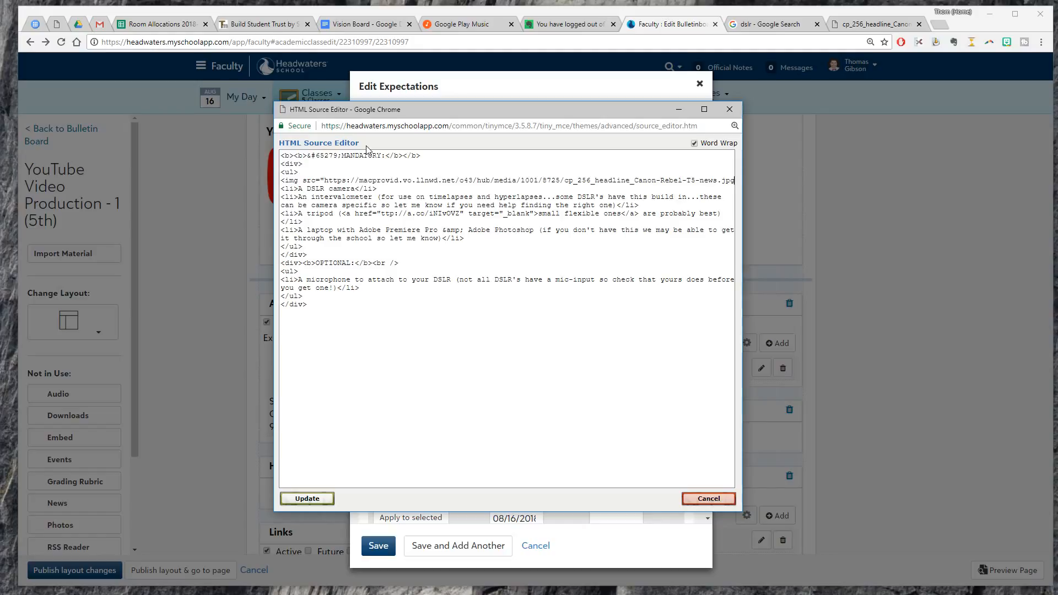
pyautogui.write('">')
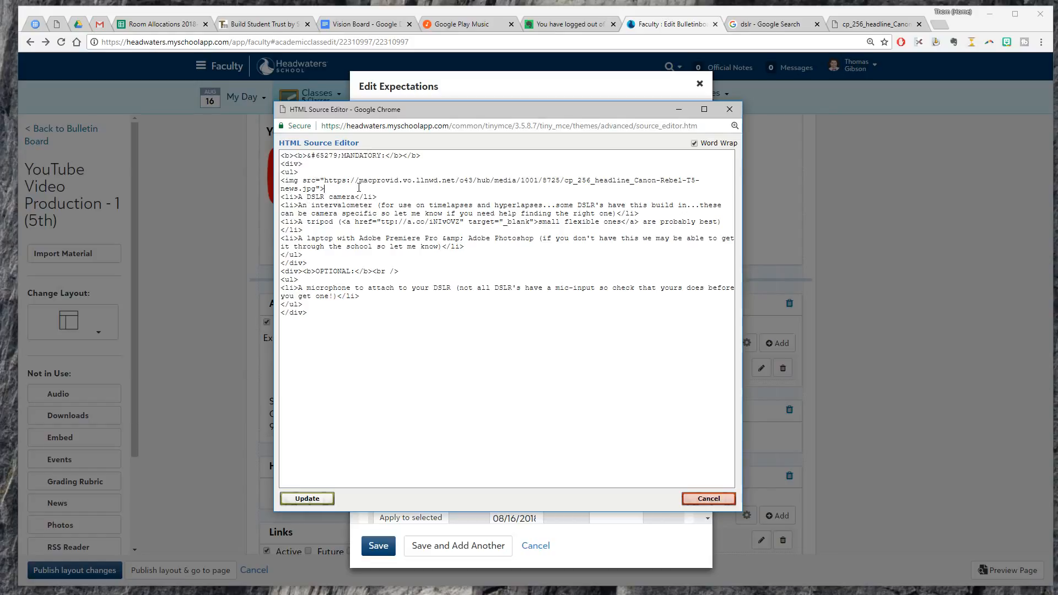
pyautogui.click(307, 499)
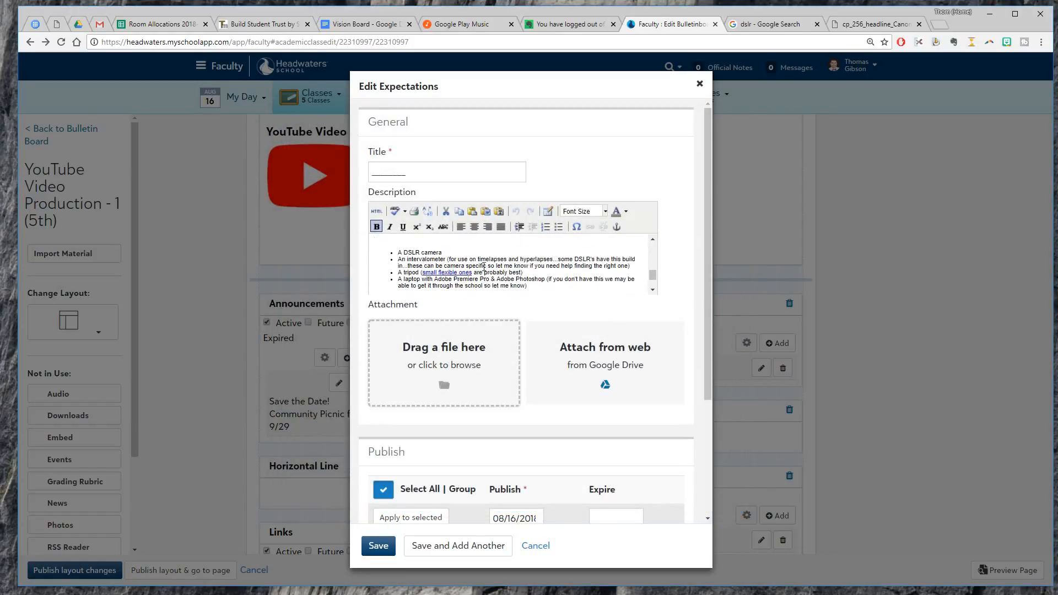
# Save the Expectations entry and preview the class page to check the camera picture in the supply list
pyautogui.click(376, 545)
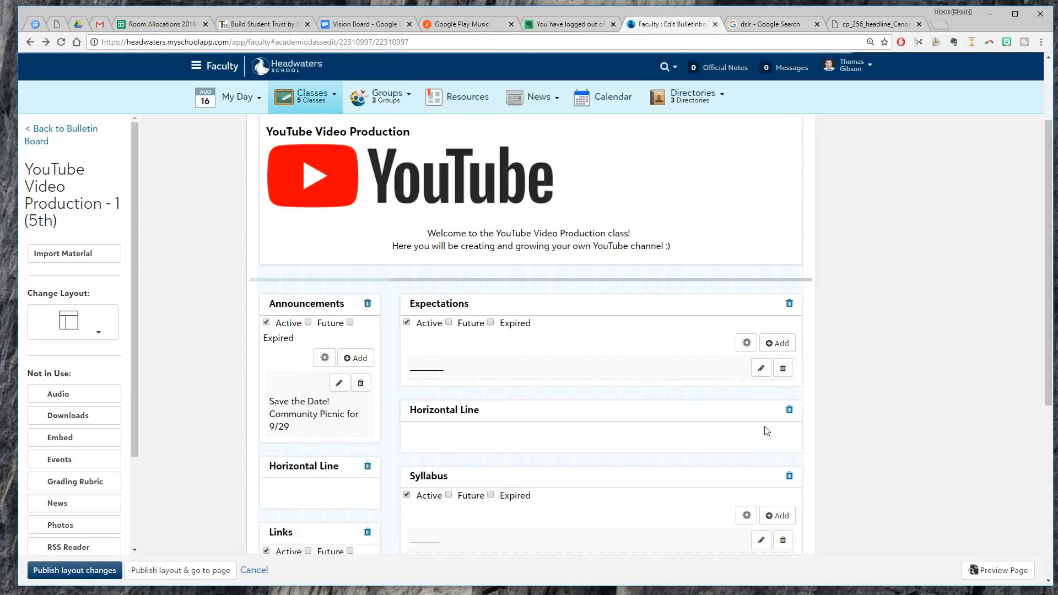
pyautogui.click(997, 570)
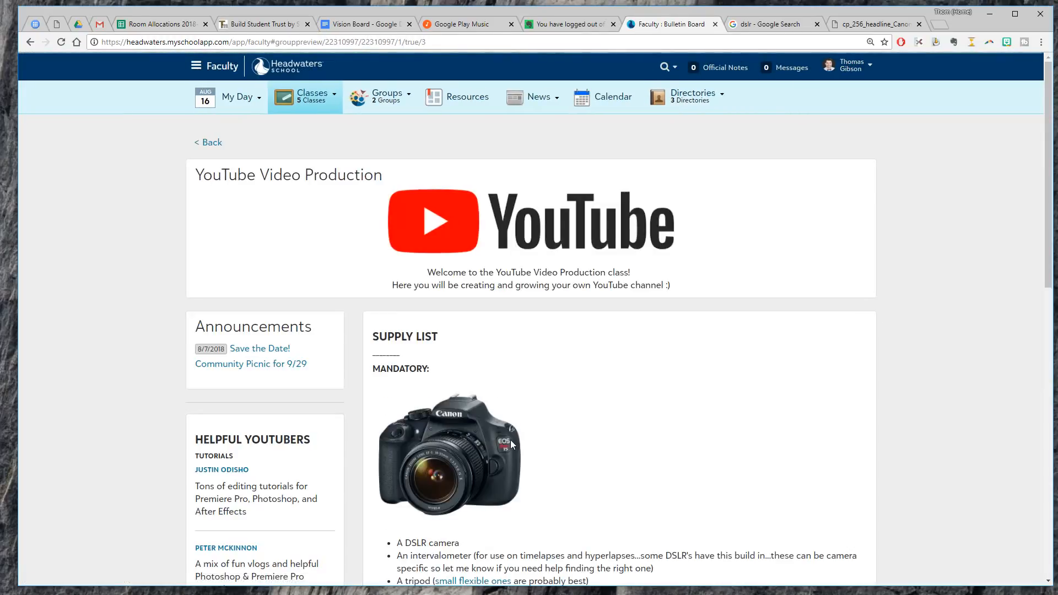
pyautogui.scroll(-3, 510, 439)
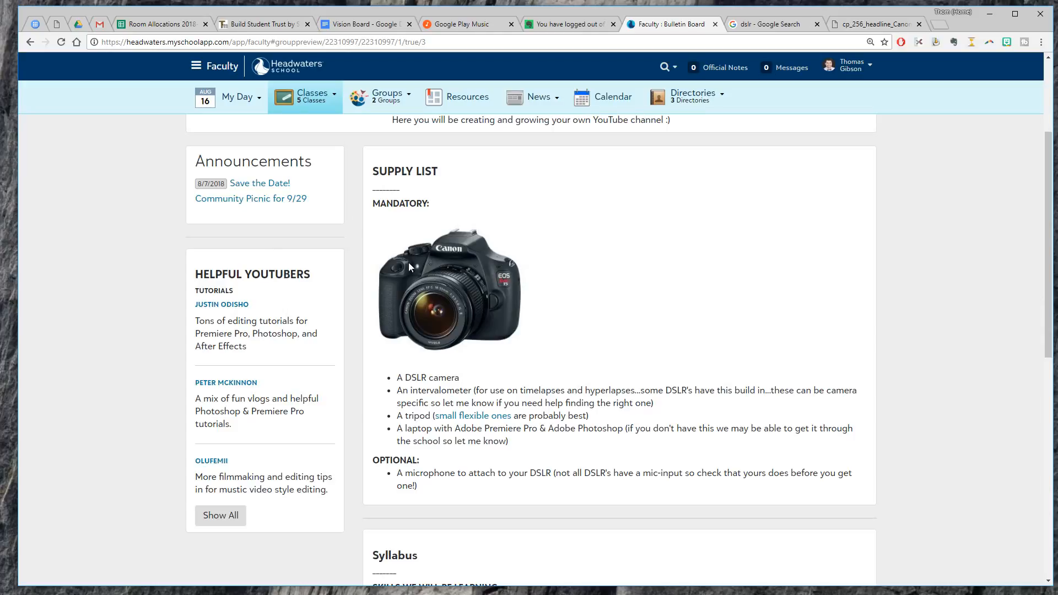
pyautogui.scroll(-1, 438, 296)
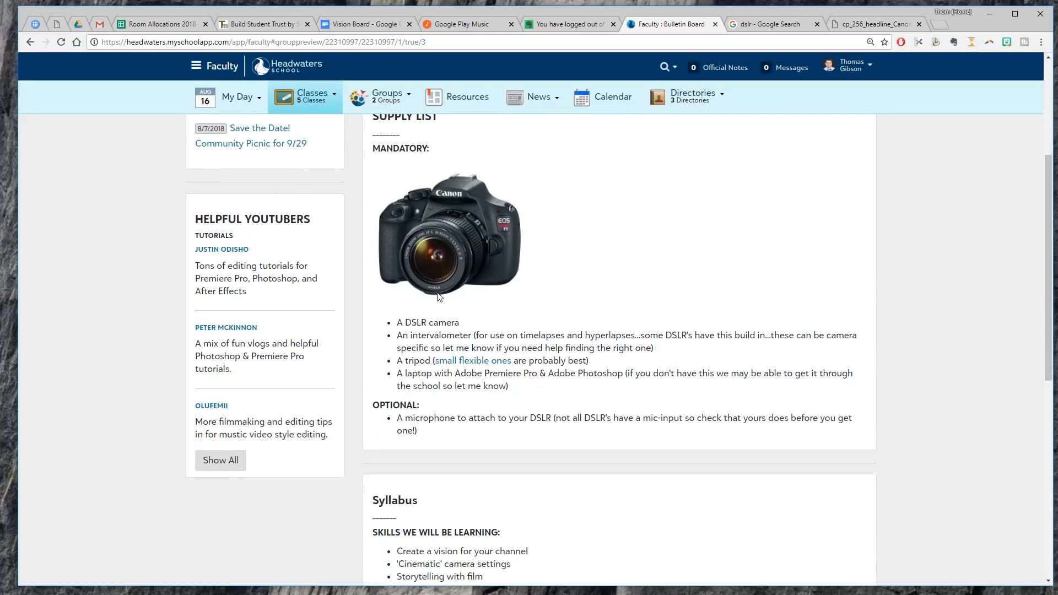
pyautogui.scroll(2, 495, 286)
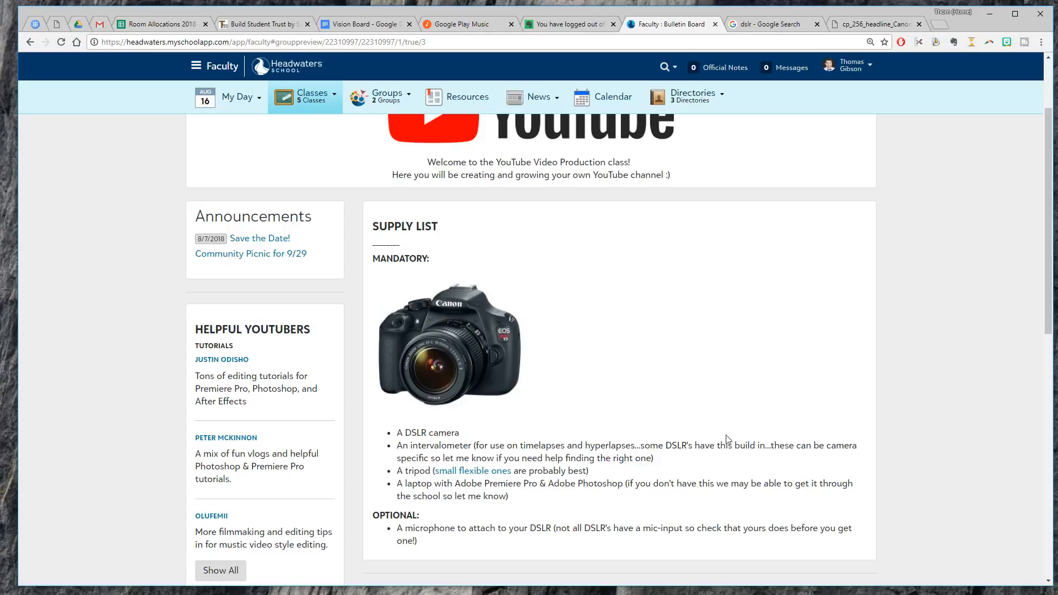
# Return from the preview, reopen the Expectations entry's HTML source and set the camera img tag apart with blank lines around it
pyautogui.scroll(2, 550, 226)
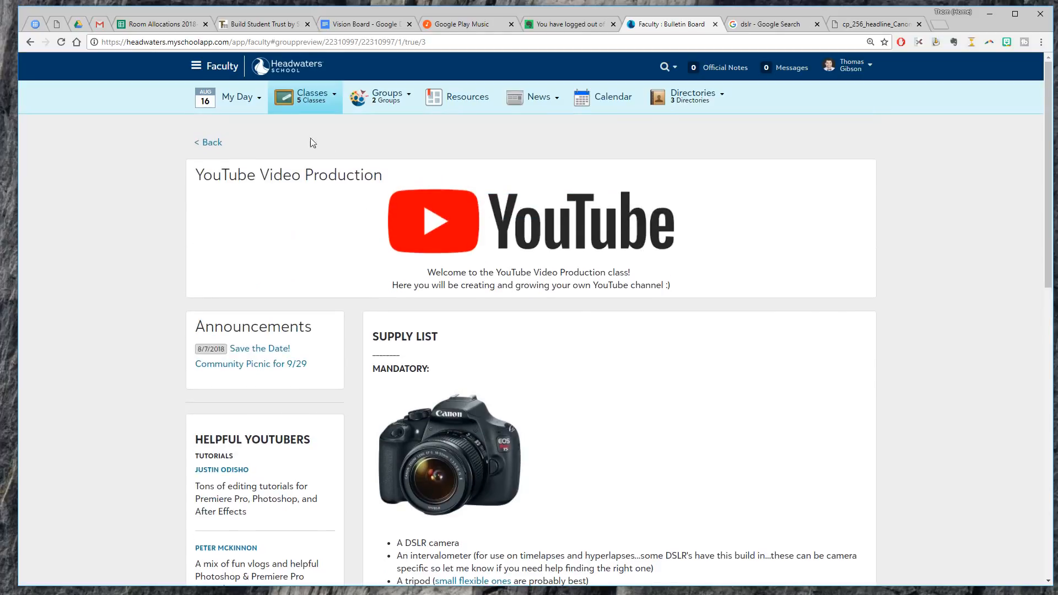
pyautogui.click(212, 142)
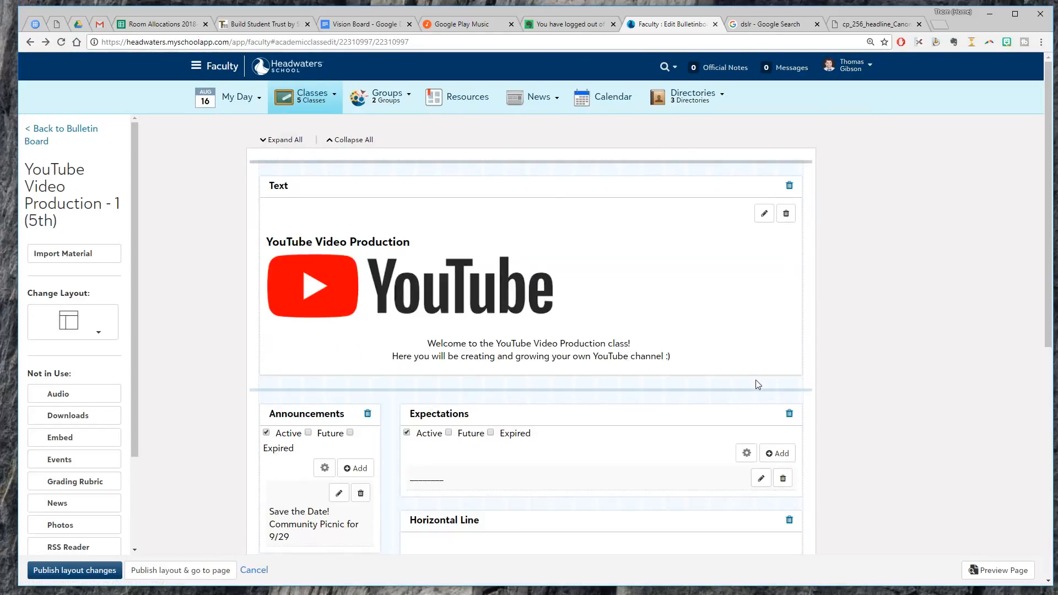
pyautogui.click(759, 478)
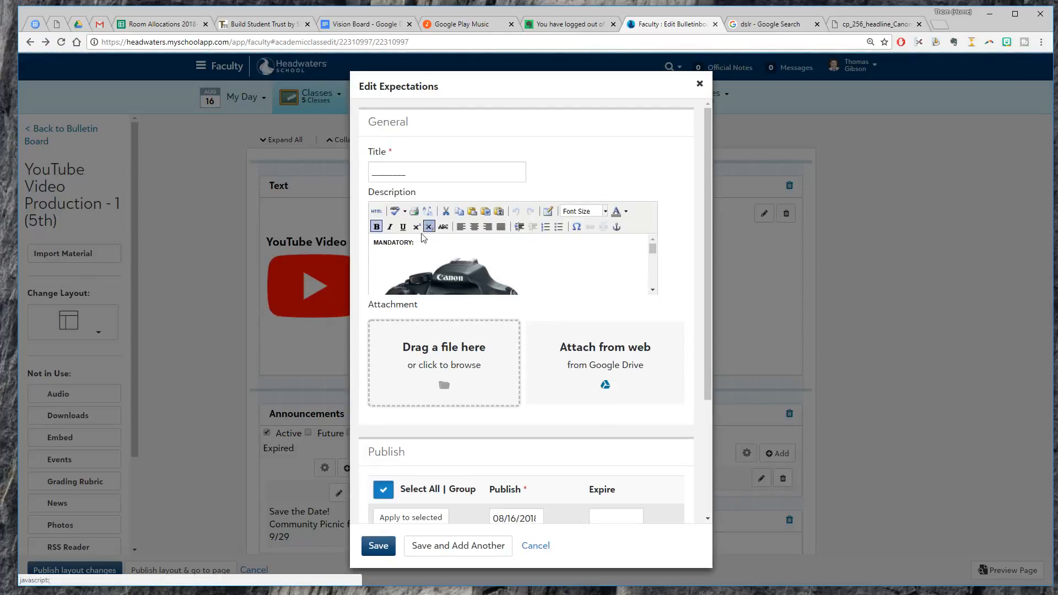
pyautogui.click(376, 212)
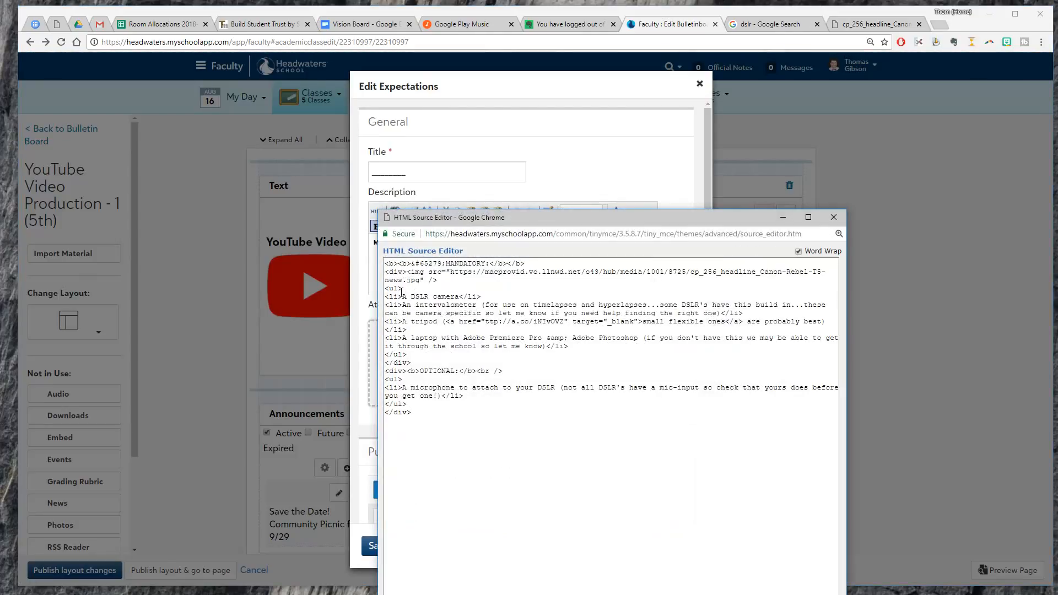
pyautogui.press('Return')
pyautogui.press('Return')
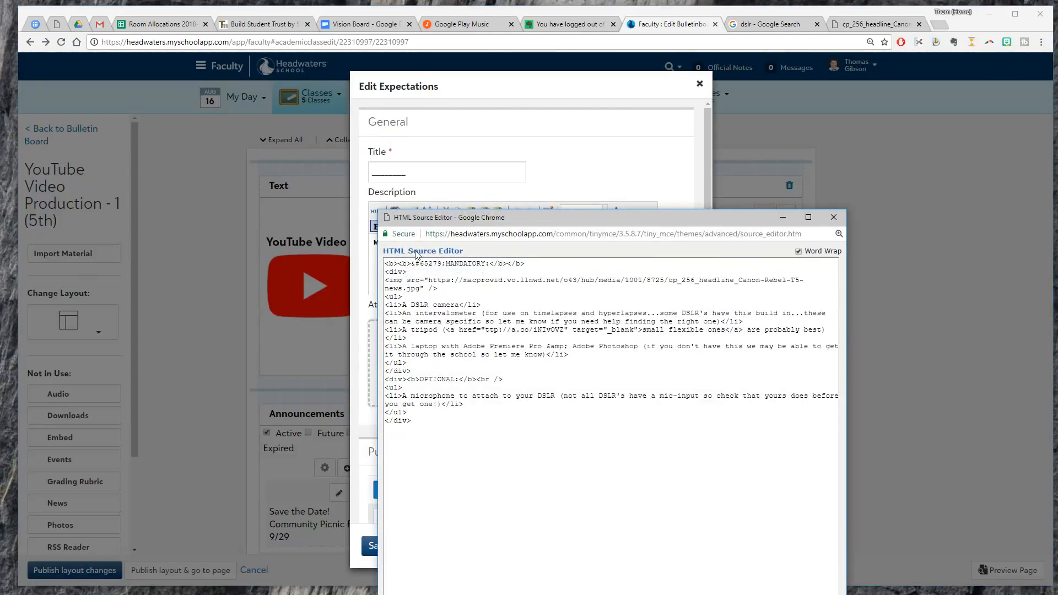
pyautogui.press('Return')
pyautogui.press('Return')
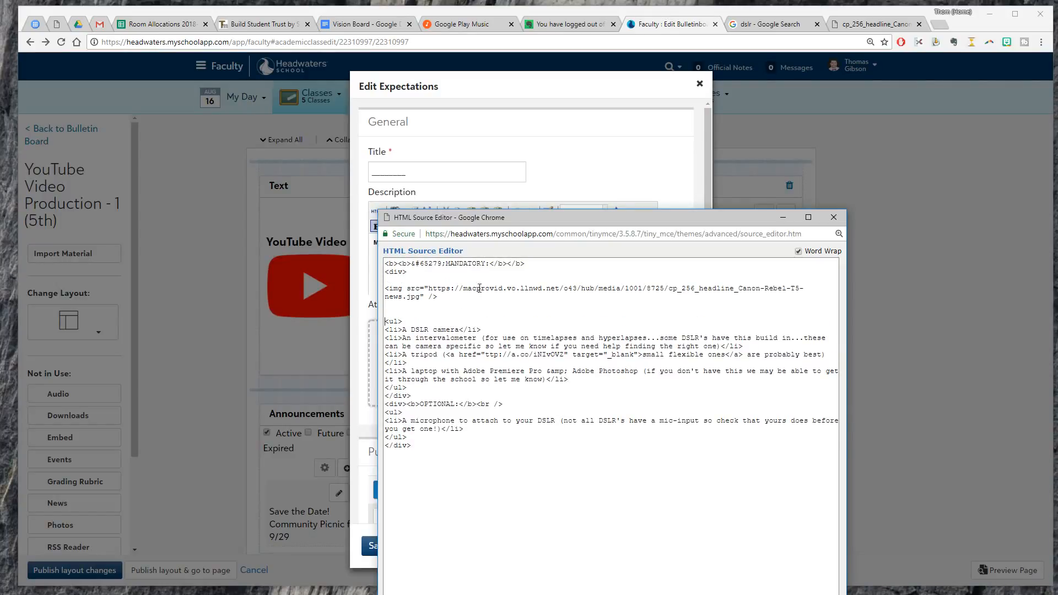
pyautogui.moveTo(517, 210); pyautogui.dragTo(491, 143)
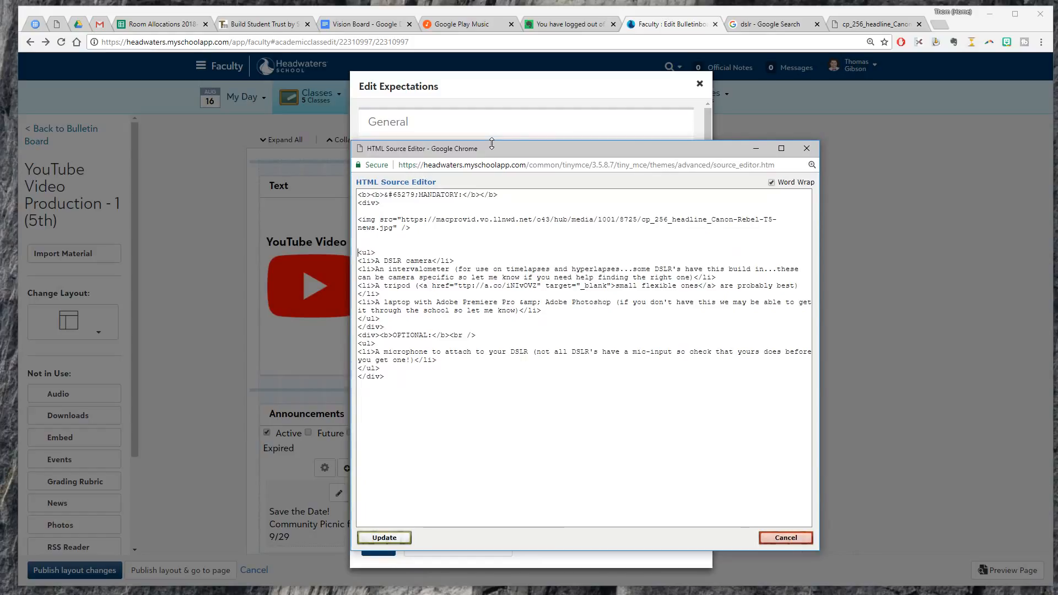
# Add align="right" to the camera img tag, apply the source change and check the description
pyautogui.click(397, 228)
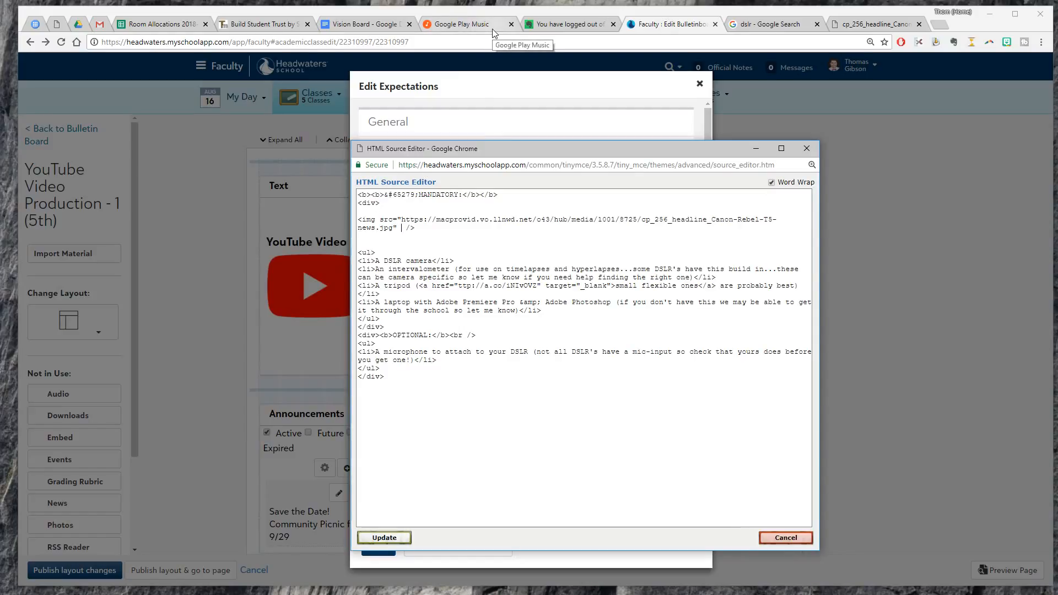
pyautogui.write('align="right"')
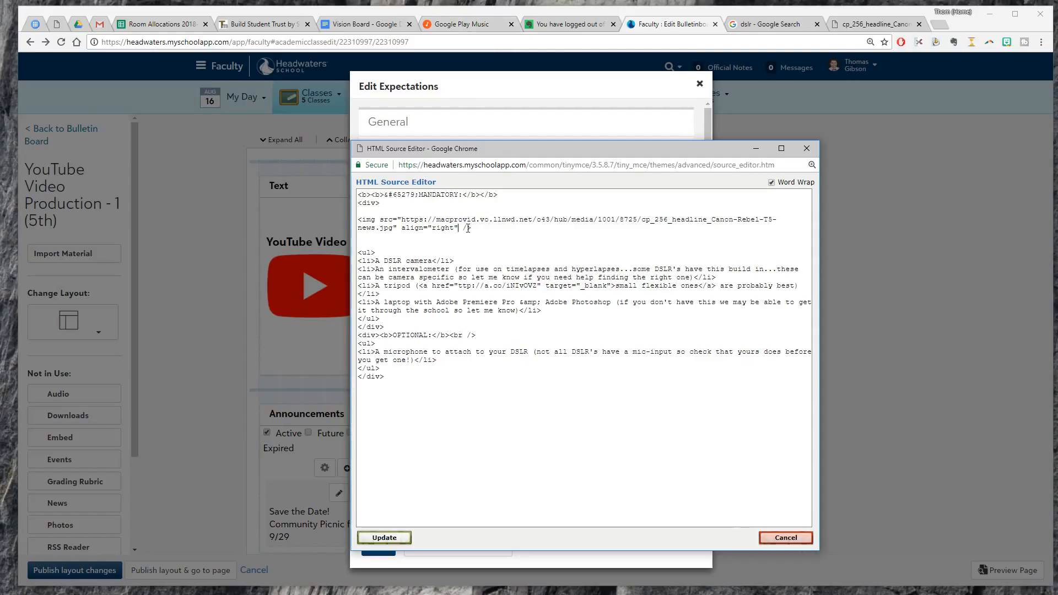
pyautogui.click(384, 537)
pyautogui.scroll(-2, 515, 275)
pyautogui.scroll(2, 515, 275)
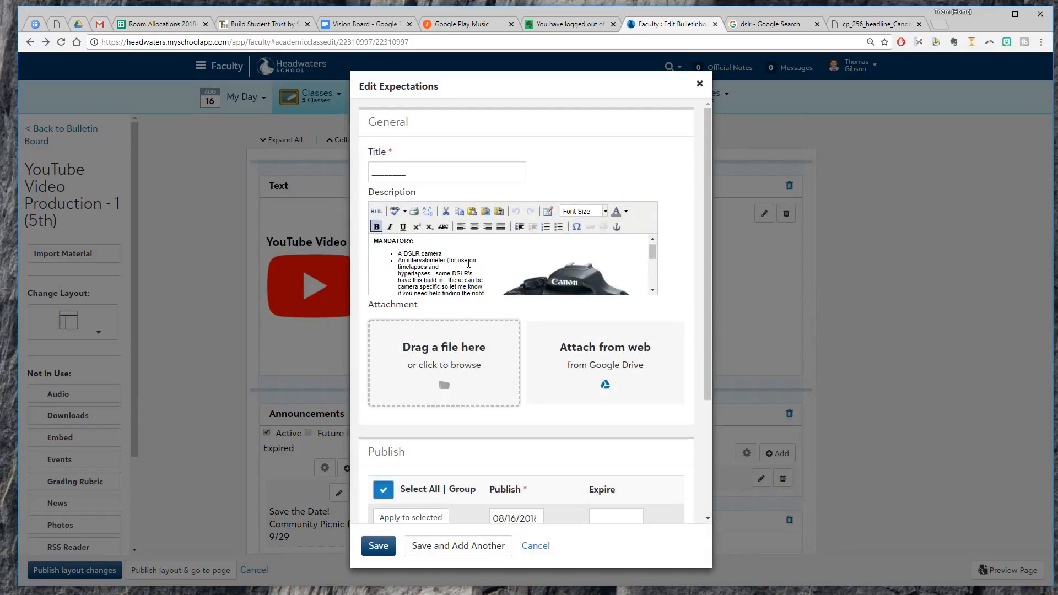
# Save the Expectations entry and preview the class page to check the right-aligned camera picture beside the supply list
pyautogui.click(382, 546)
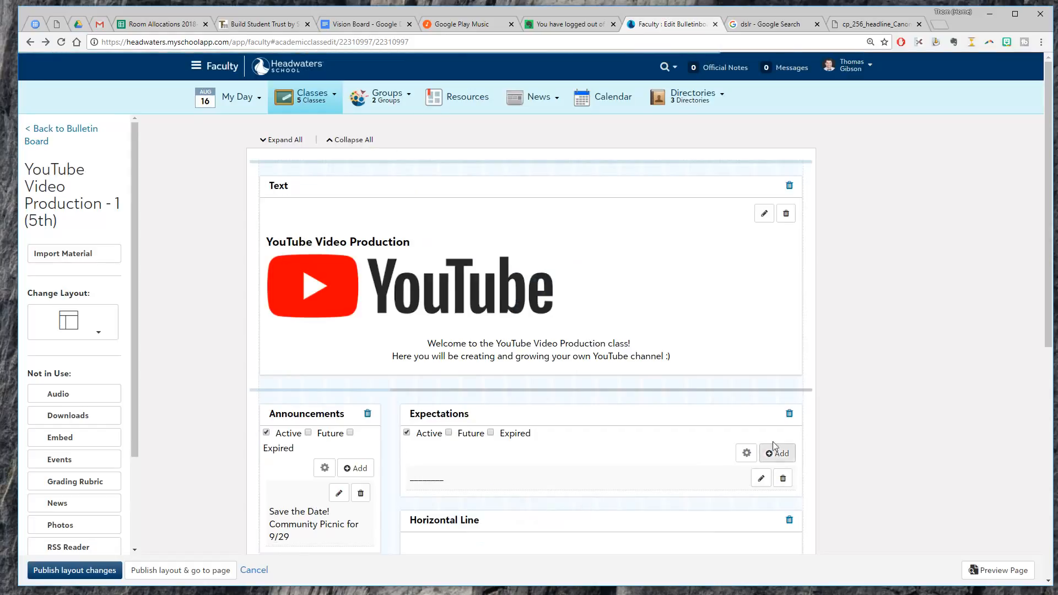
pyautogui.scroll(-2, 771, 441)
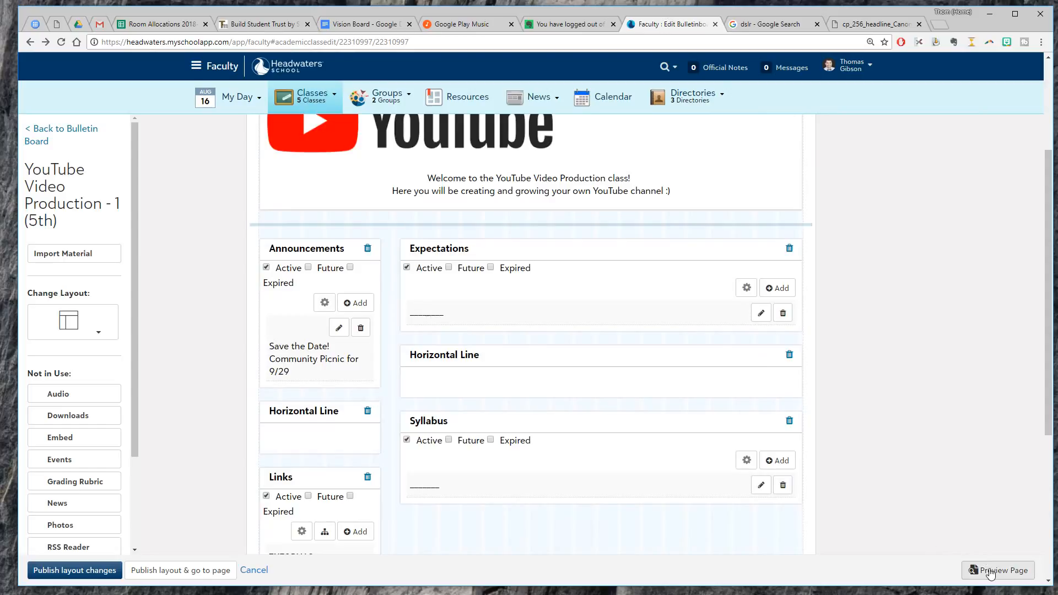
pyautogui.click(996, 570)
pyautogui.scroll(-2, 605, 355)
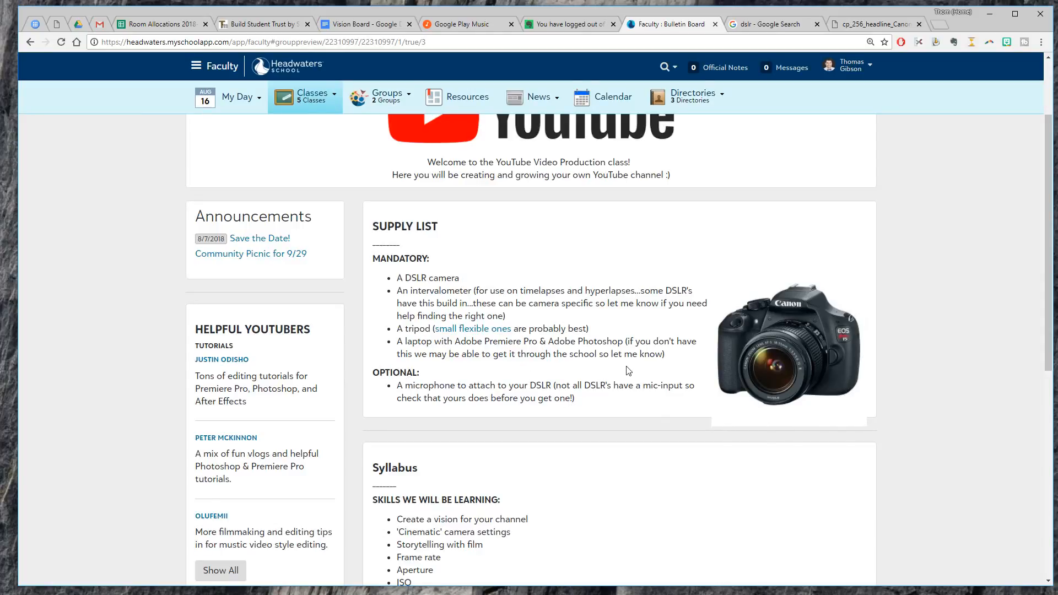
pyautogui.scroll(1, 384, 370)
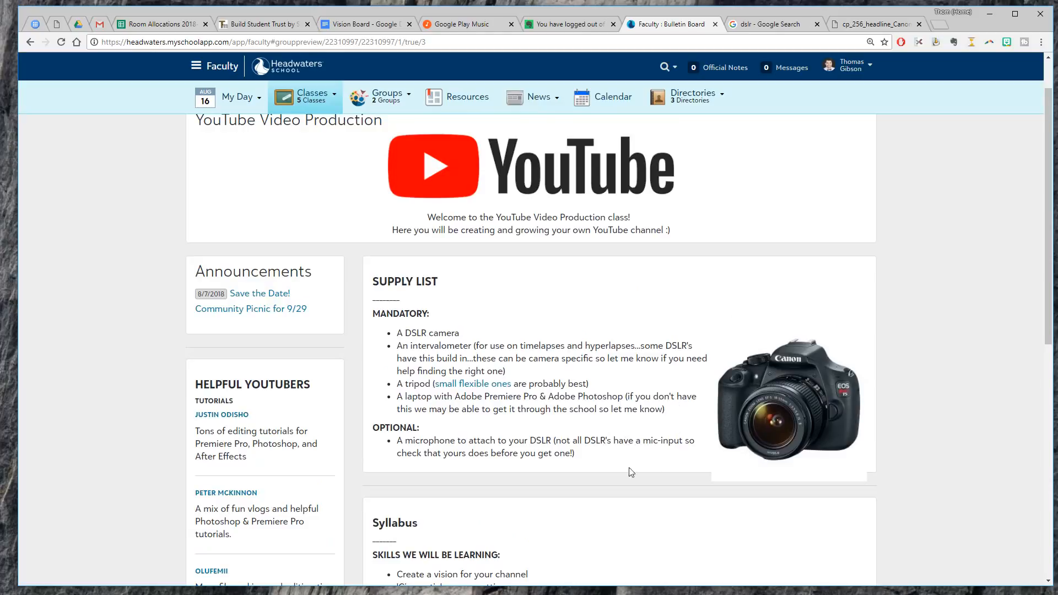
pyautogui.scroll(1, 275, 248)
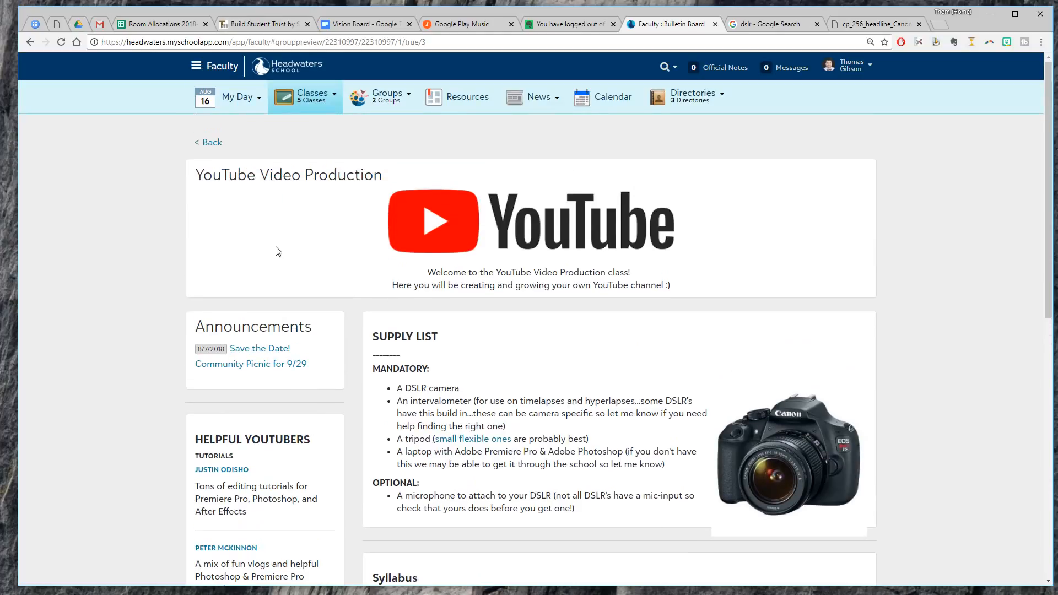
# Leave the preview, reopen the Expectations entry for editing and look through its description
pyautogui.click(211, 143)
pyautogui.scroll(-1, 485, 336)
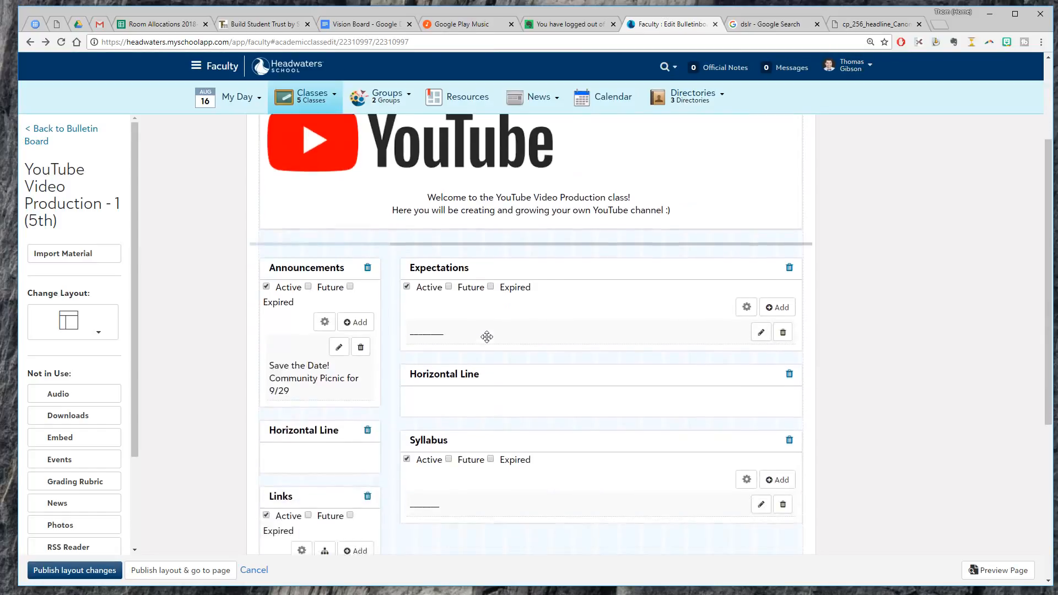
pyautogui.scroll(-2, 486, 336)
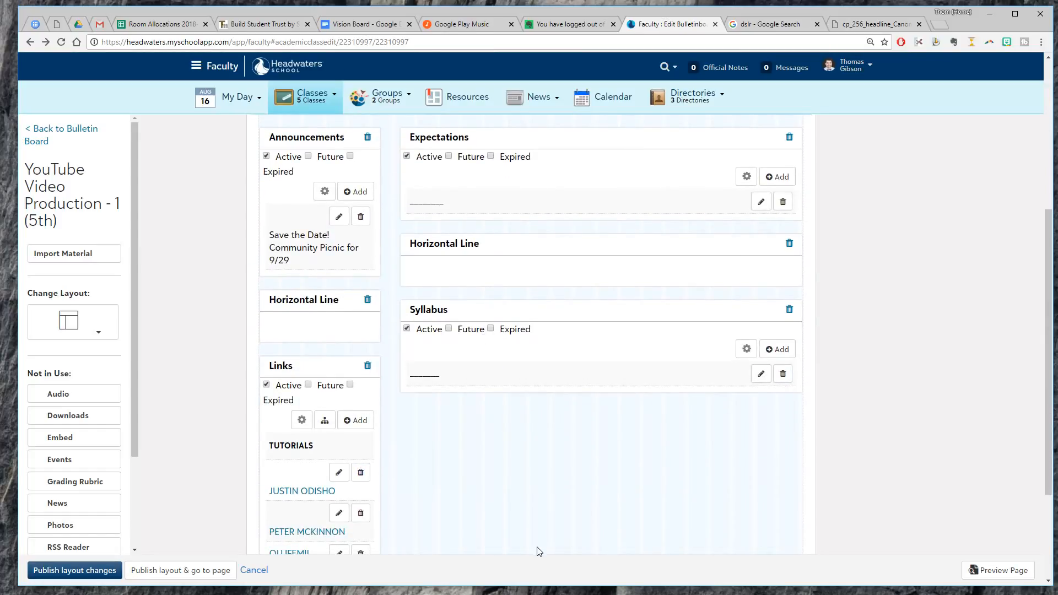
pyautogui.scroll(2, 506, 233)
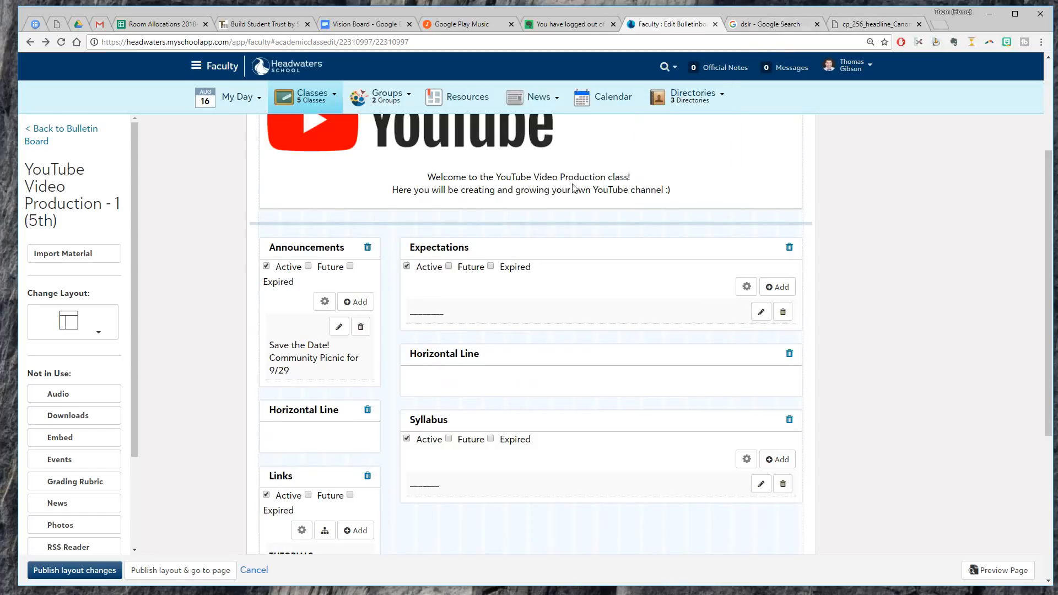
pyautogui.click(760, 312)
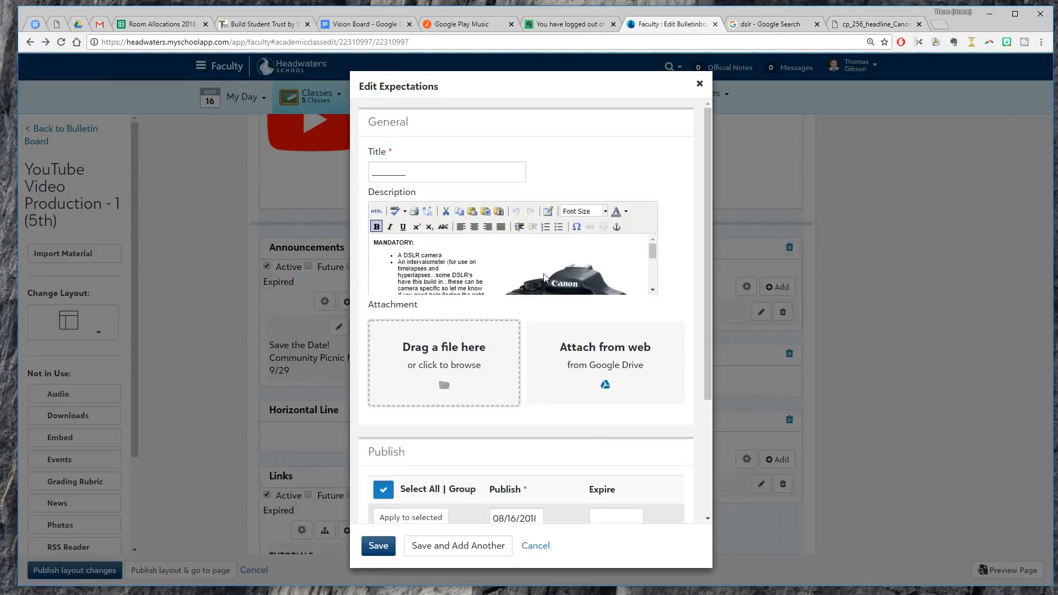
pyautogui.scroll(-3, 544, 278)
pyautogui.scroll(3, 491, 255)
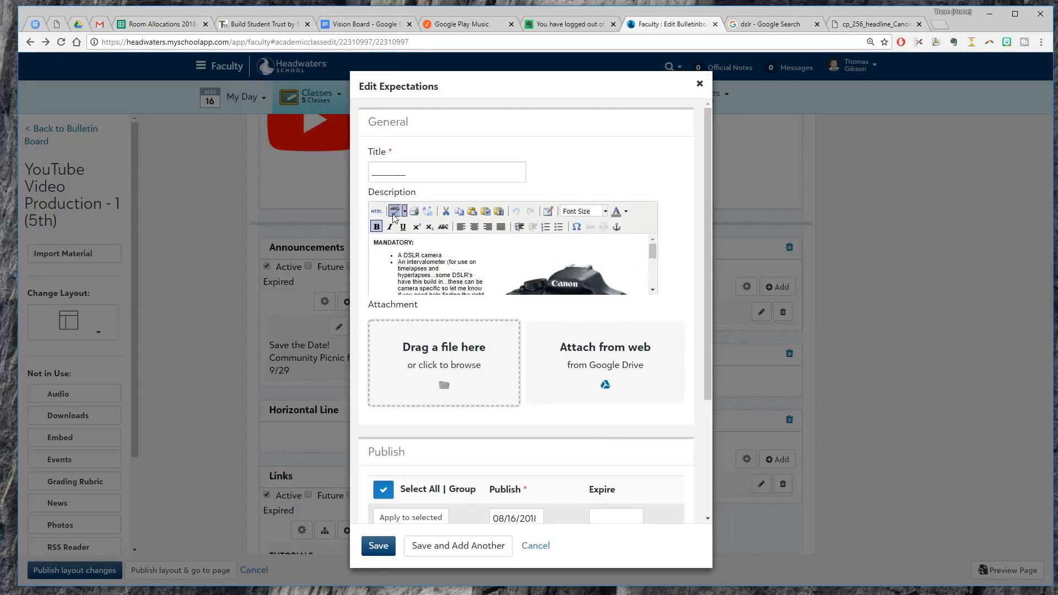
pyautogui.click(376, 211)
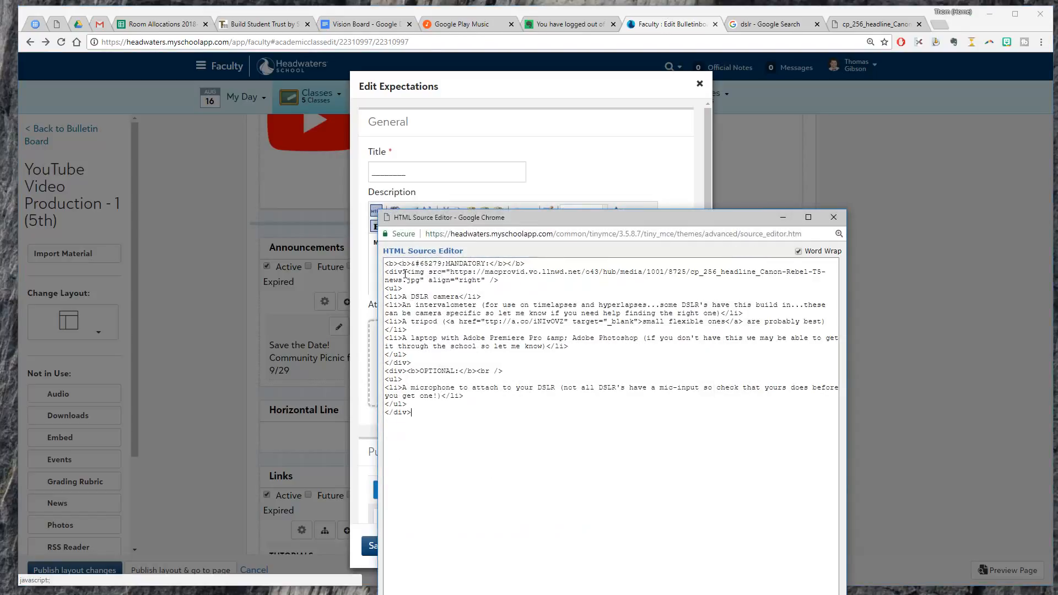
pyautogui.click(406, 272)
pyautogui.press('Return')
pyautogui.press('Return')
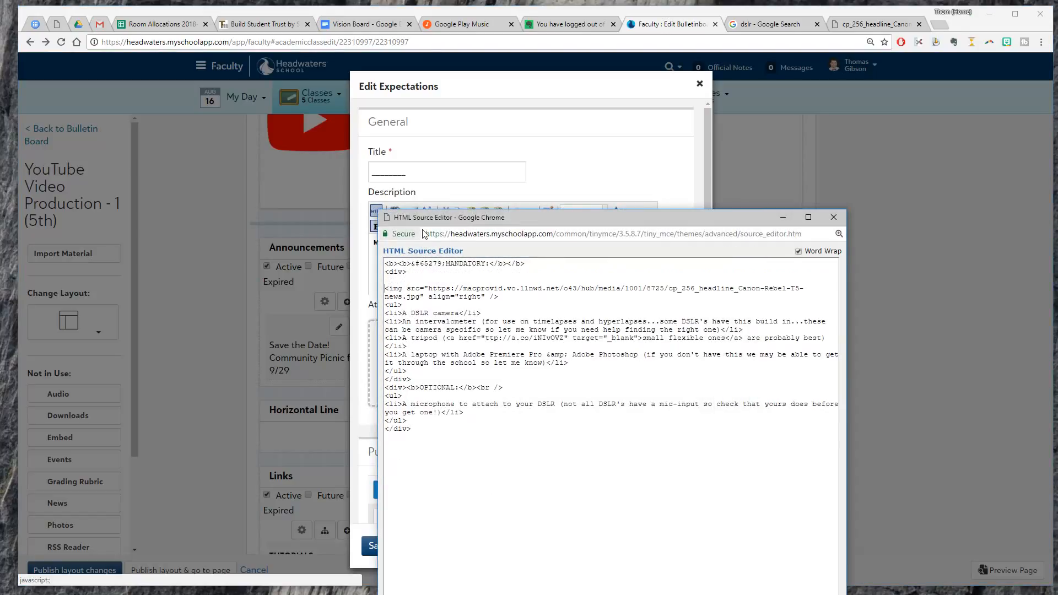
pyautogui.click(511, 297)
pyautogui.press('Return')
pyautogui.press('Return')
pyautogui.moveTo(529, 219); pyautogui.dragTo(488, 146)
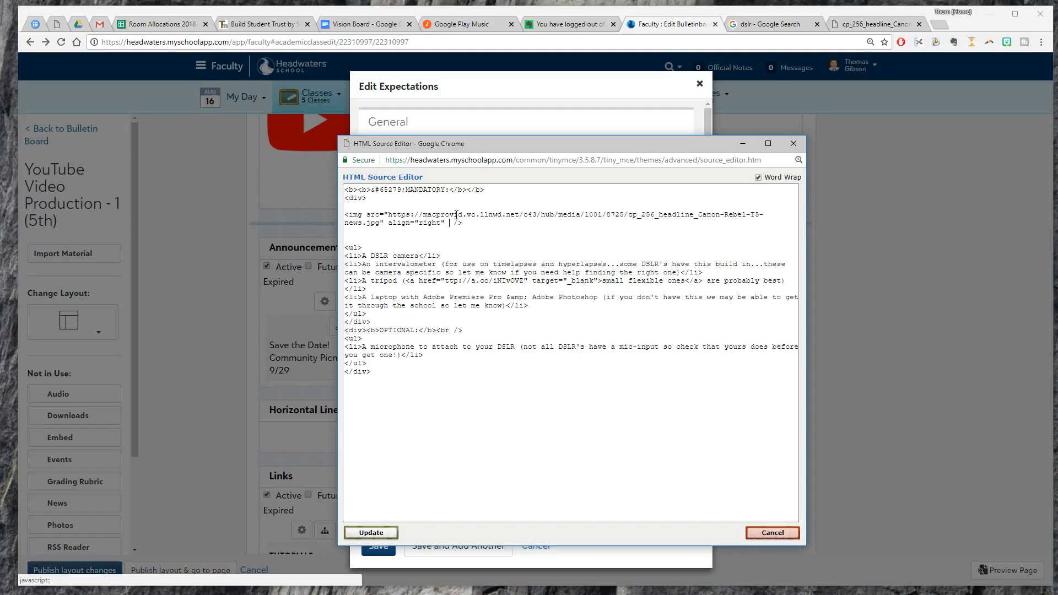
# Check the Canon camera picture's pixel dimensions in the Google image results and return to the bulletin board editor
pyautogui.click(749, 24)
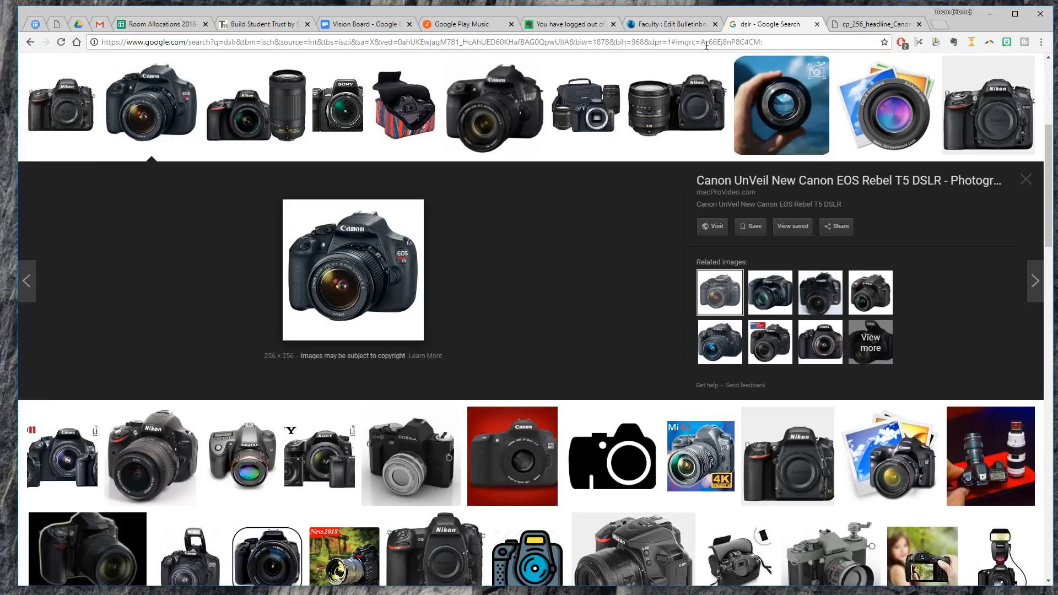
pyautogui.click(660, 25)
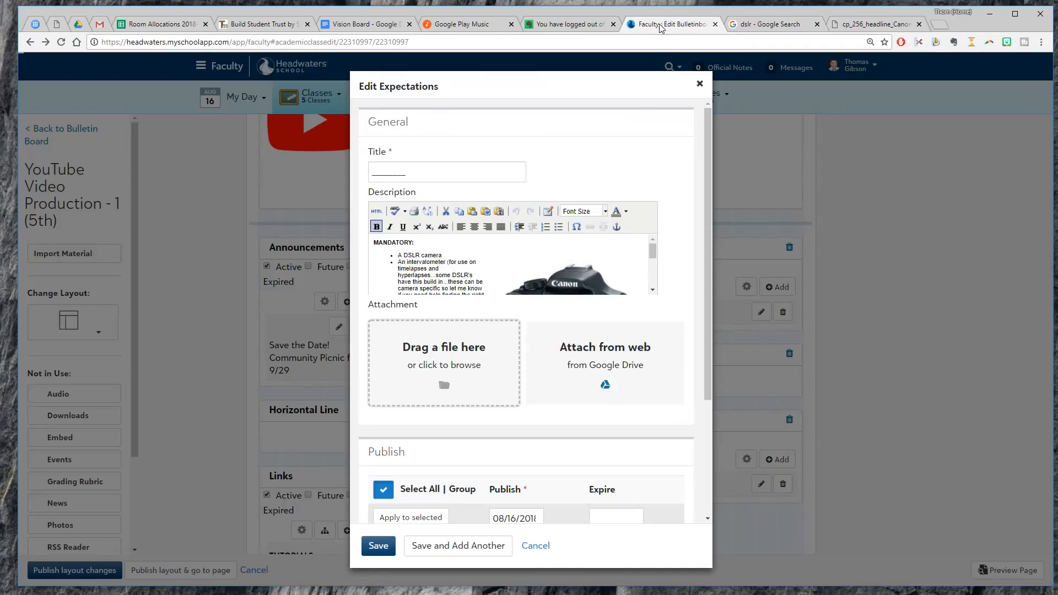
# Open the Expectations description's HTML source again and separate the right-aligned img tag from the surrounding code with blank lines
pyautogui.click(376, 211)
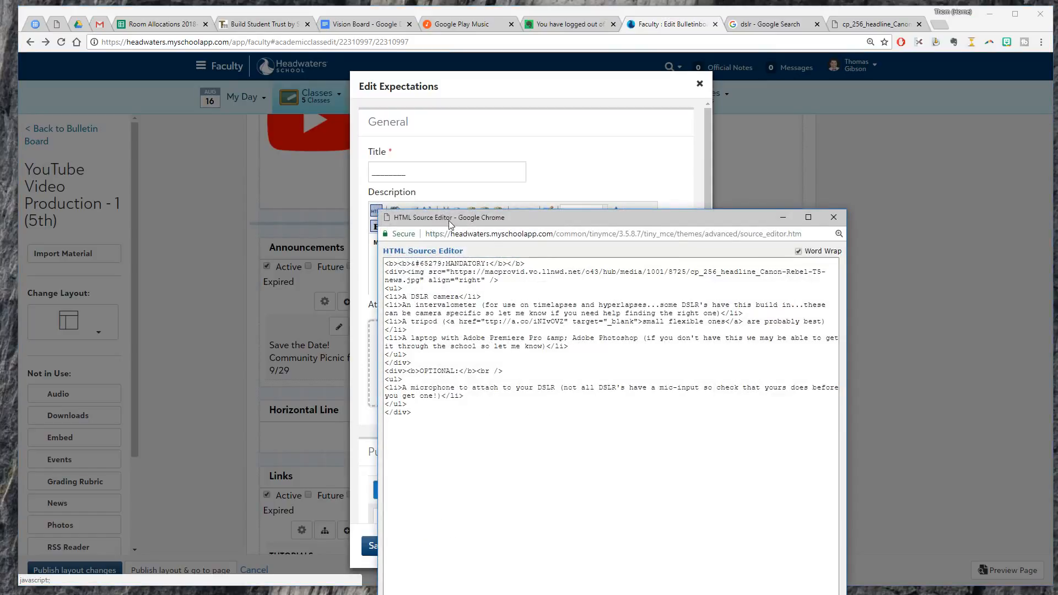
pyautogui.moveTo(449, 222); pyautogui.dragTo(412, 151)
pyautogui.click(368, 201)
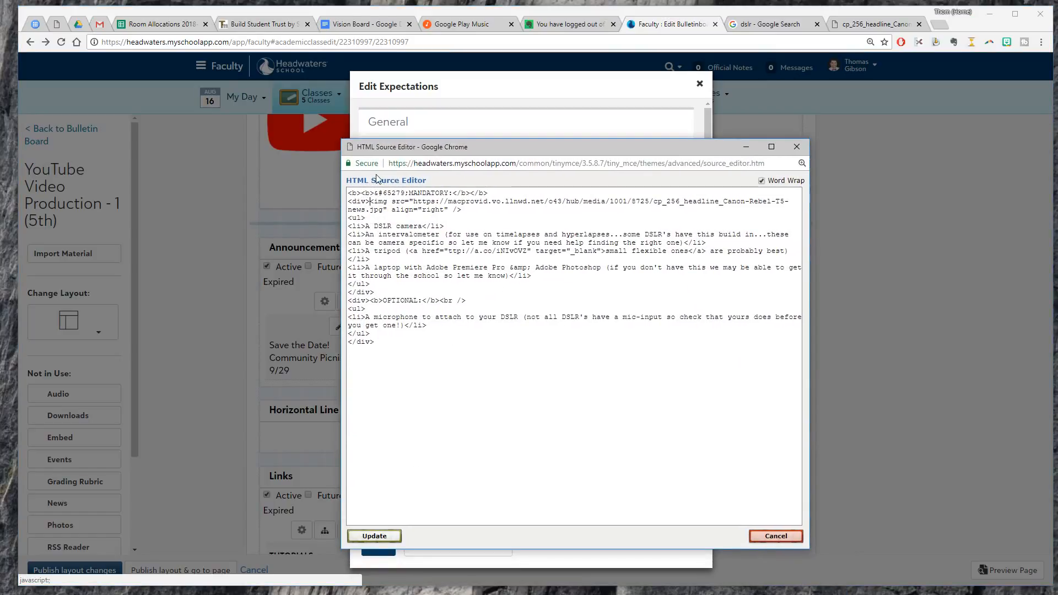
pyautogui.press('Return')
pyautogui.press('Return')
pyautogui.click(466, 229)
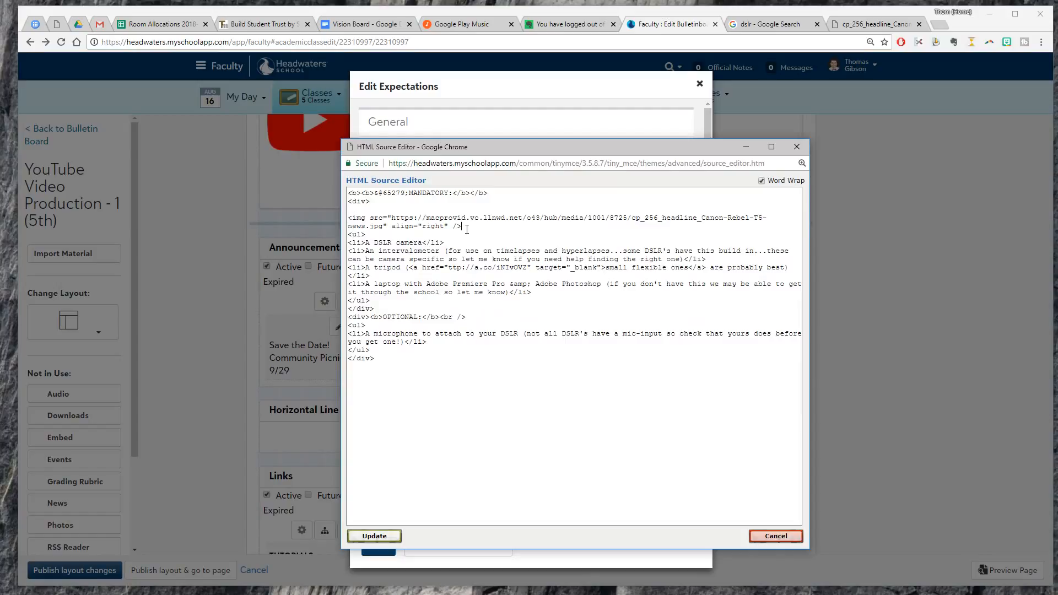
pyautogui.press('Return')
pyautogui.press('Return')
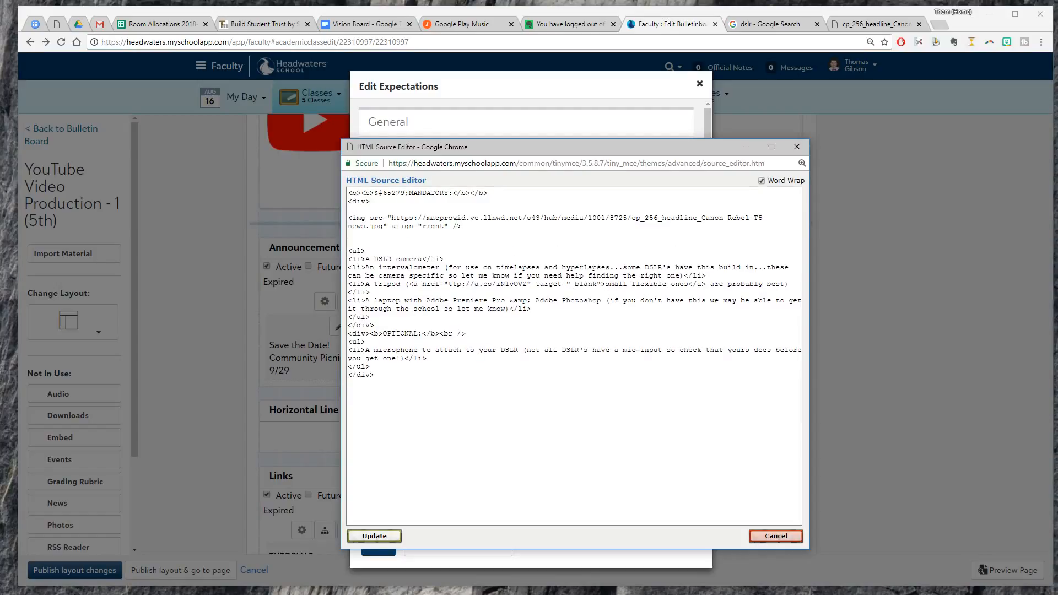
# Add width="150px" to the camera img tag after the align attribute and apply the source change
pyautogui.click(448, 225)
pyautogui.write('width="150px"')
pyautogui.click(387, 536)
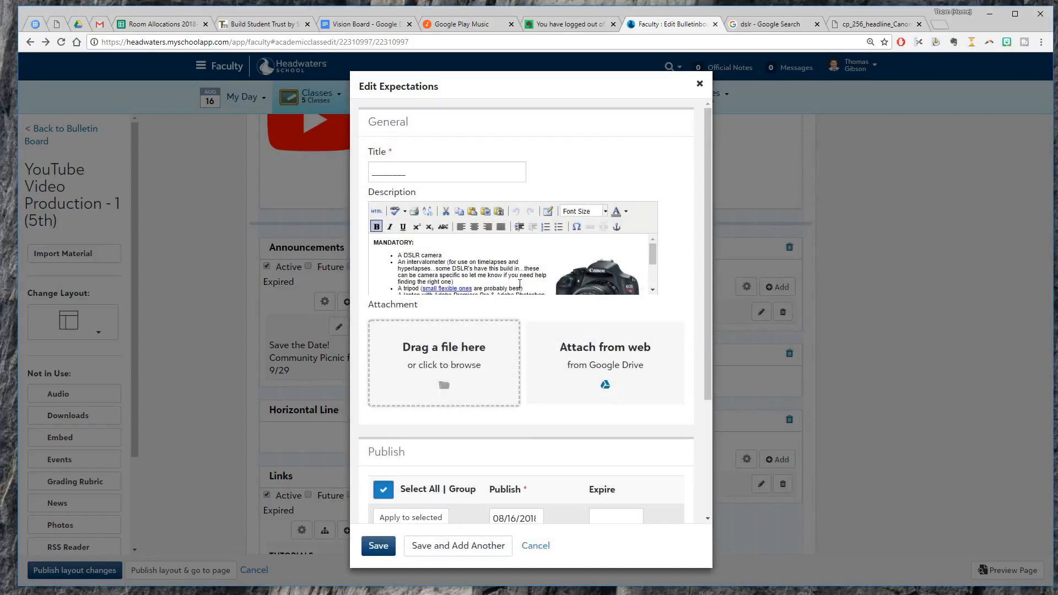
# Save the Expectations entry and preview the class page to check the resized camera picture in the supply list
pyautogui.click(380, 548)
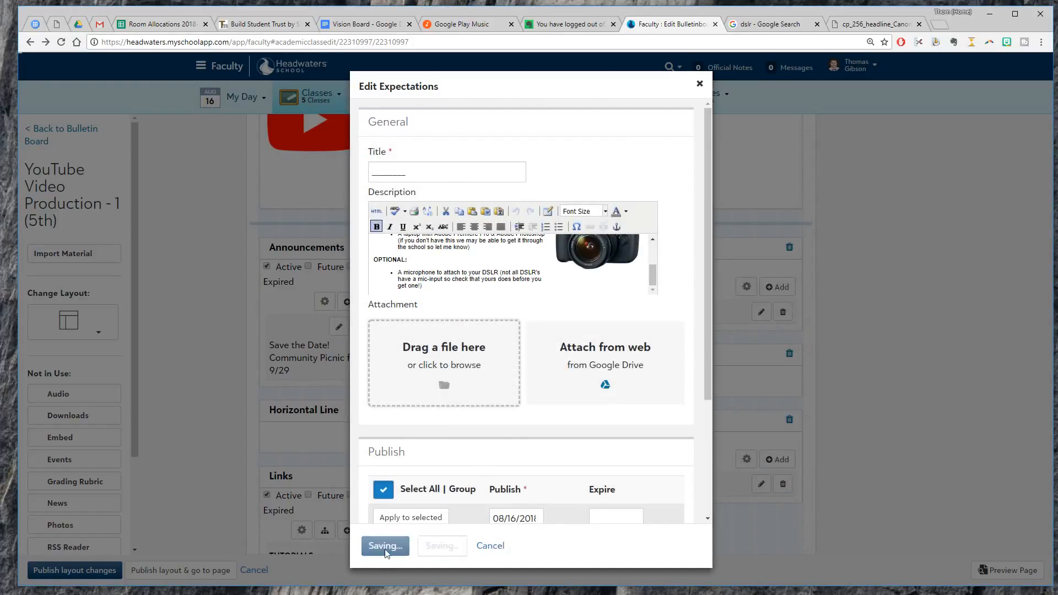
pyautogui.click(986, 570)
pyautogui.scroll(-3, 680, 347)
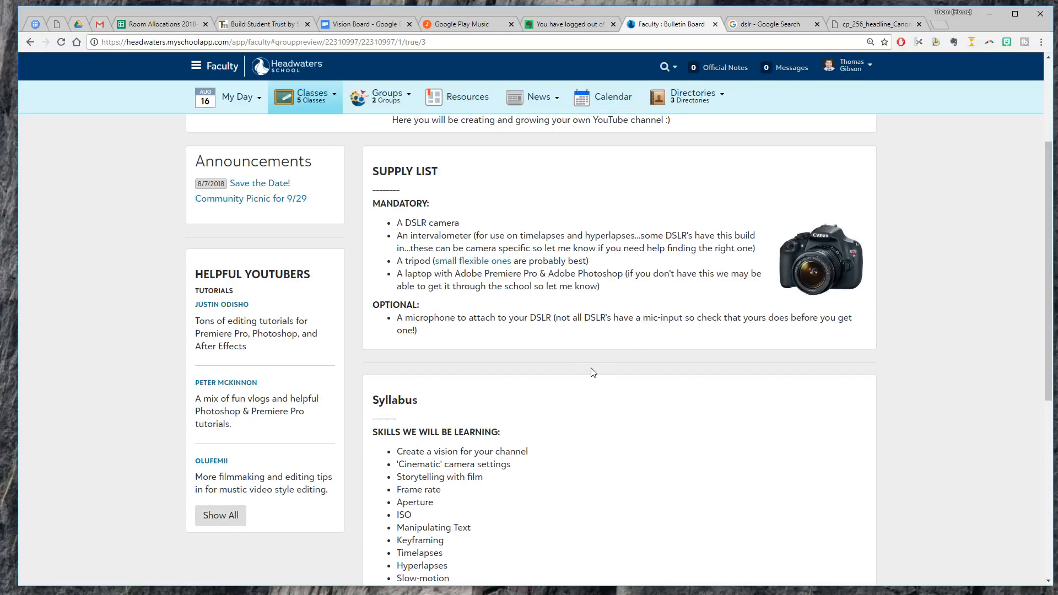
pyautogui.scroll(1, 591, 367)
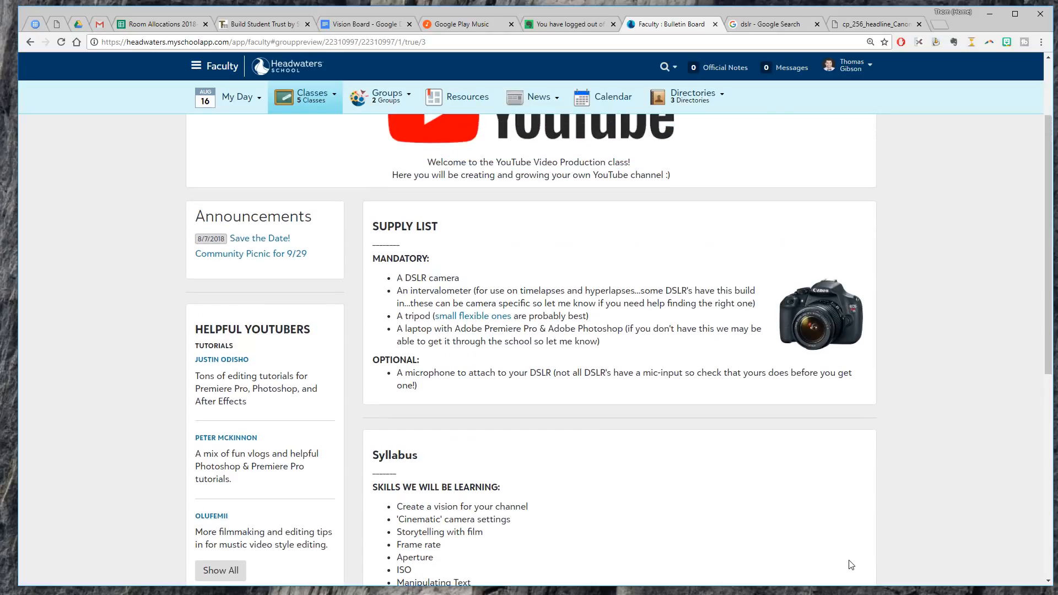
pyautogui.hotkey('alt', 'Tab')
pyautogui.hotkey('alt', 'Tab')
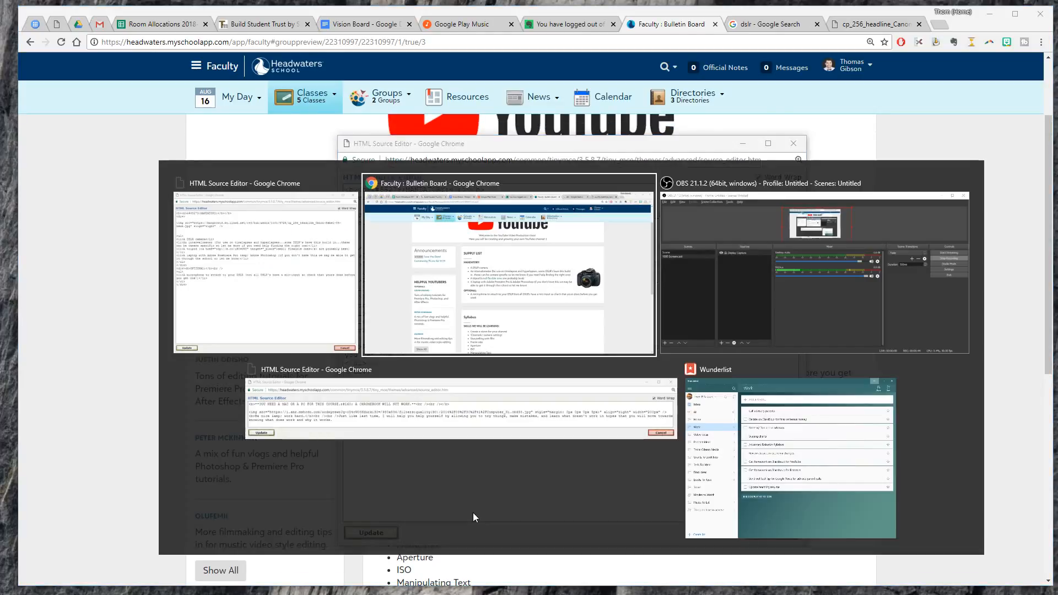